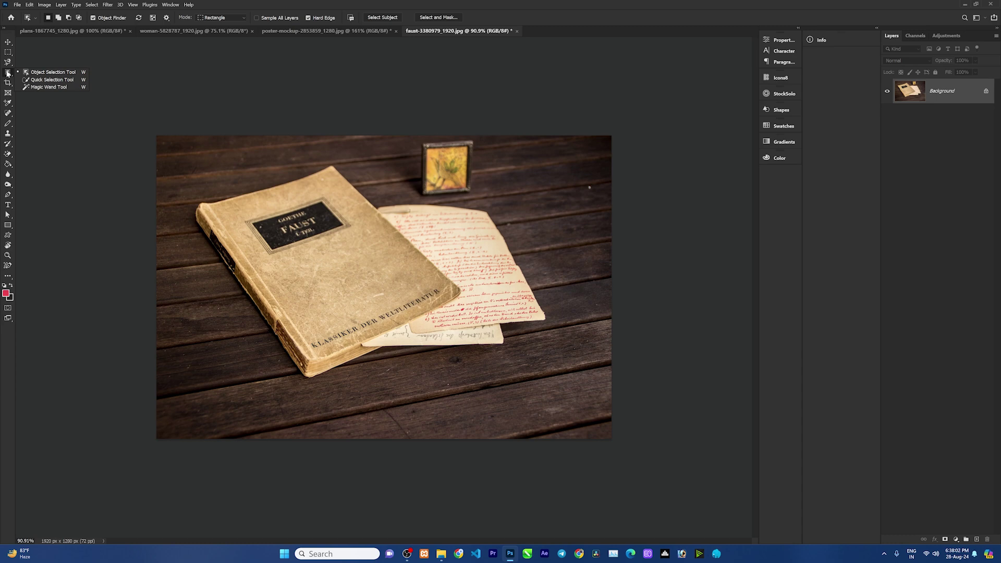
- Activate the Crop tool and switch to the woman-5828787_1920.jpg document
{"action": "left_click", "coordinate": [8, 82]}
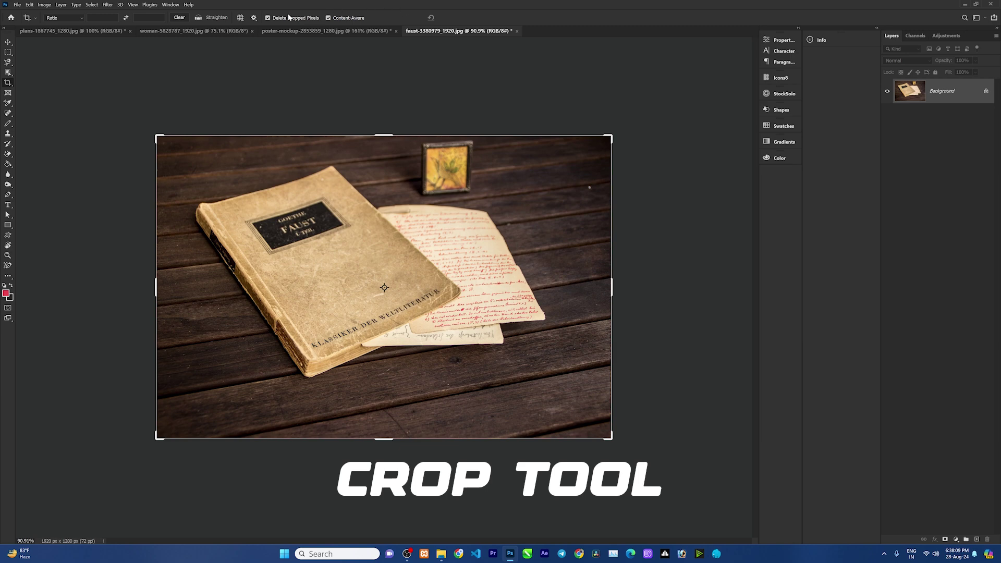
{"action": "left_click", "coordinate": [213, 32]}
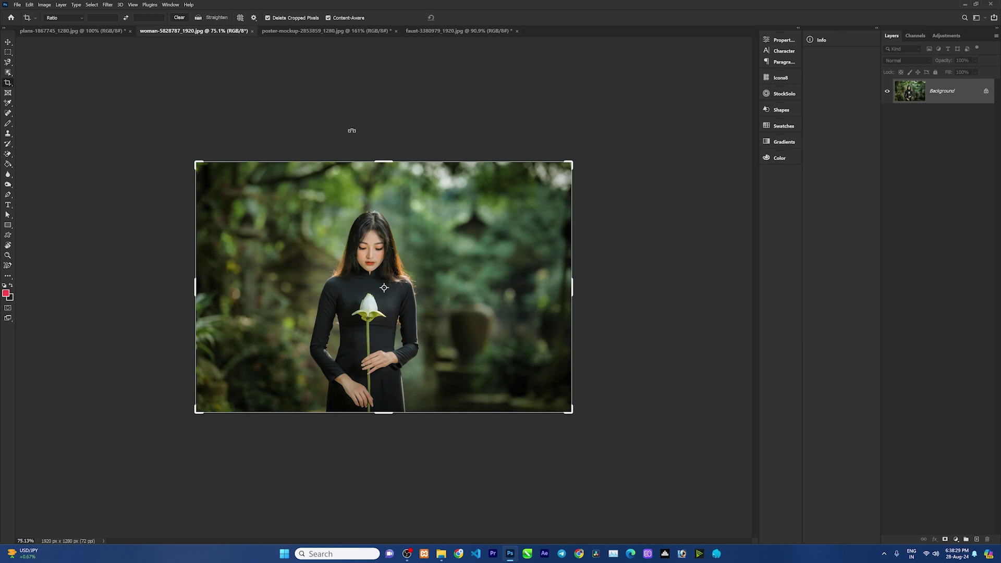
{"action": "right_click", "coordinate": [8, 85]}
{"action": "left_click", "coordinate": [36, 82]}
- Try narrowing the crop from both sides around the woman, reset it, and discard a redrawn full-image crop
{"action": "left_click_drag", "start_coordinate": [195, 292], "coordinate": [248, 296]}
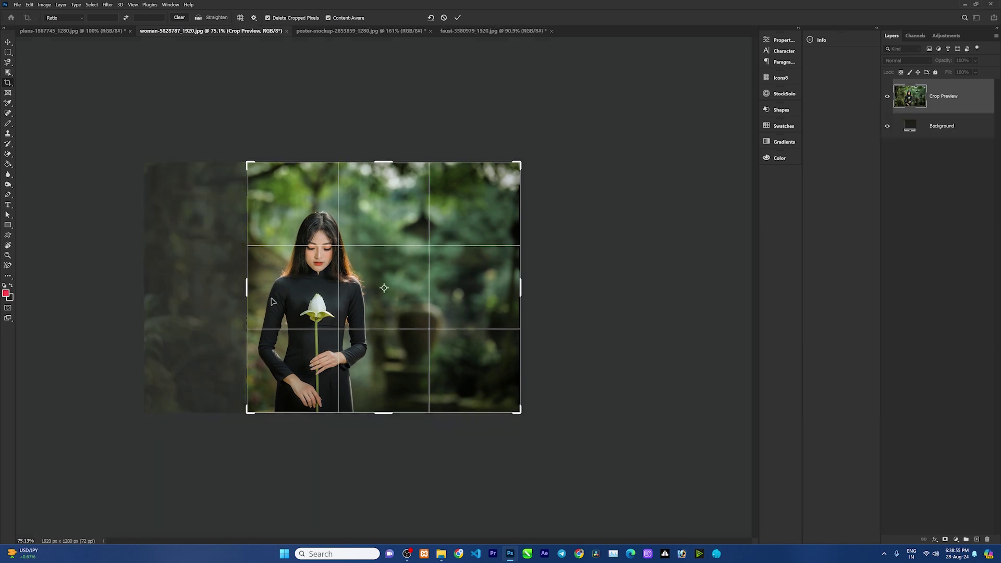
{"action": "left_click_drag", "start_coordinate": [518, 287], "coordinate": [448, 288]}
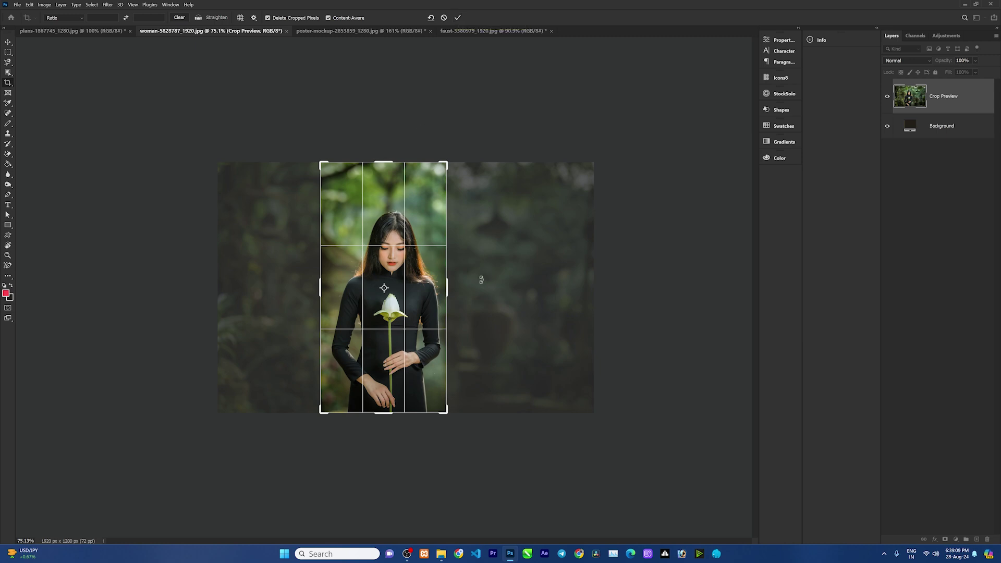
{"action": "left_click", "coordinate": [432, 18]}
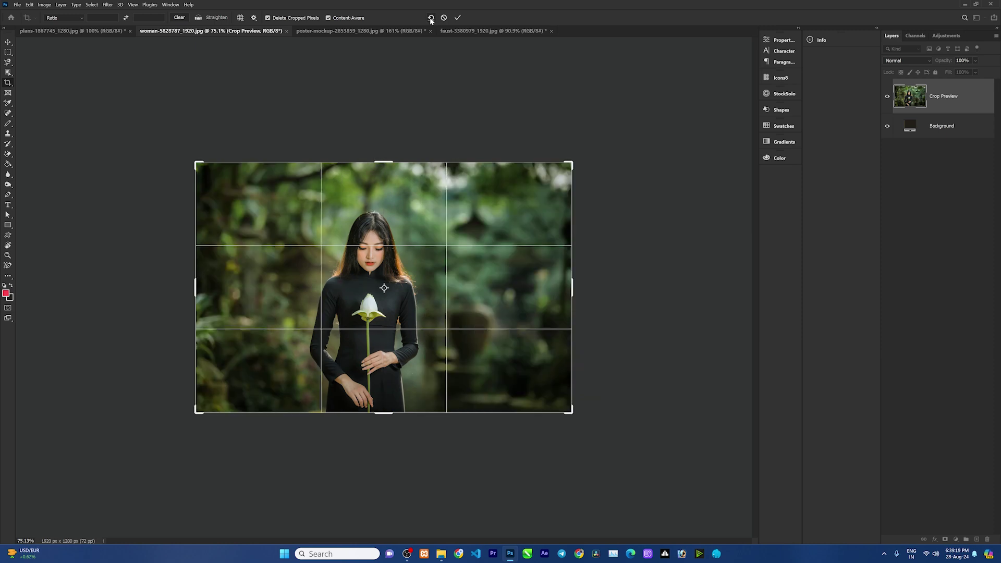
{"action": "left_click", "coordinate": [457, 18]}
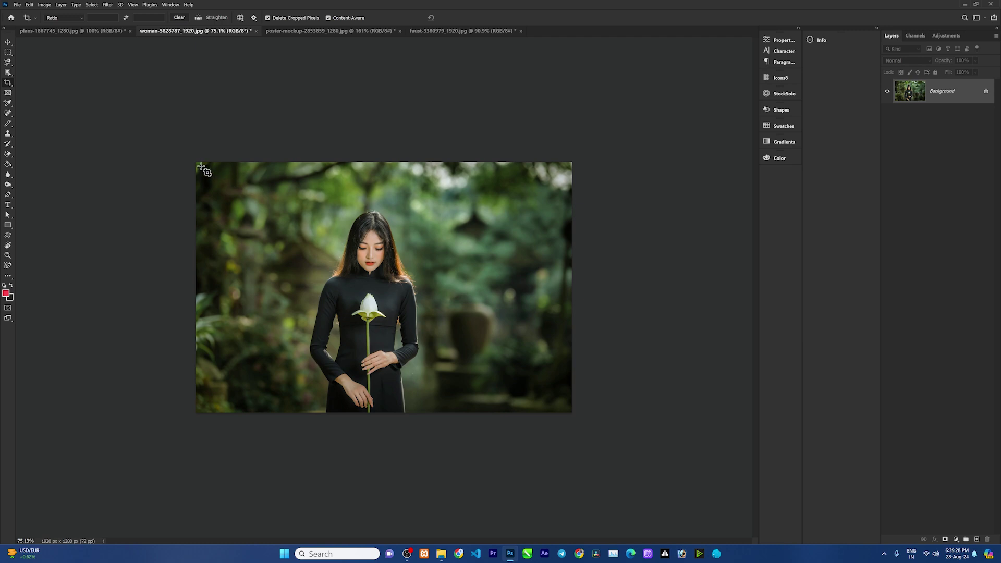
{"action": "left_click_drag", "start_coordinate": [197, 163], "coordinate": [574, 414]}
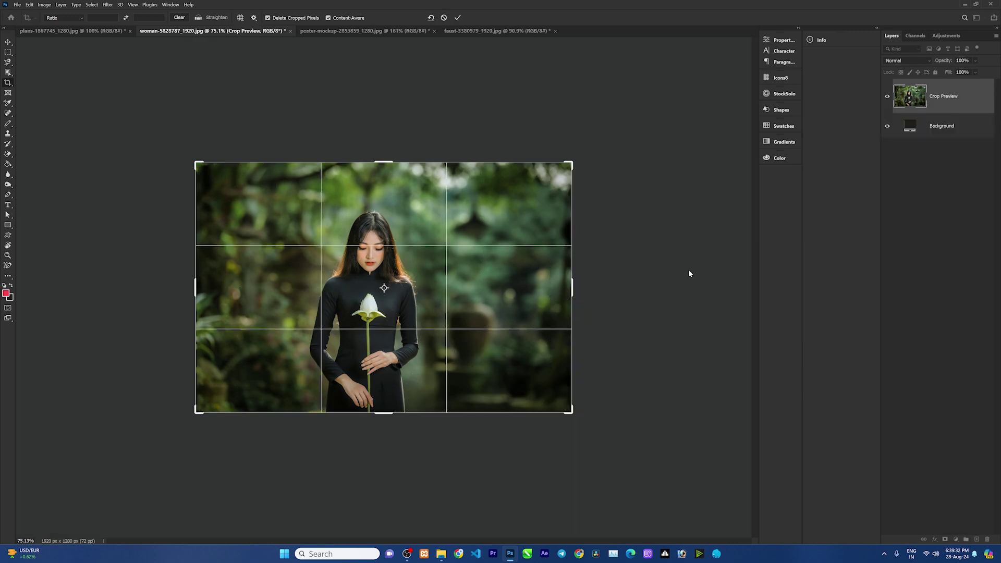
{"action": "left_click", "coordinate": [444, 17]}
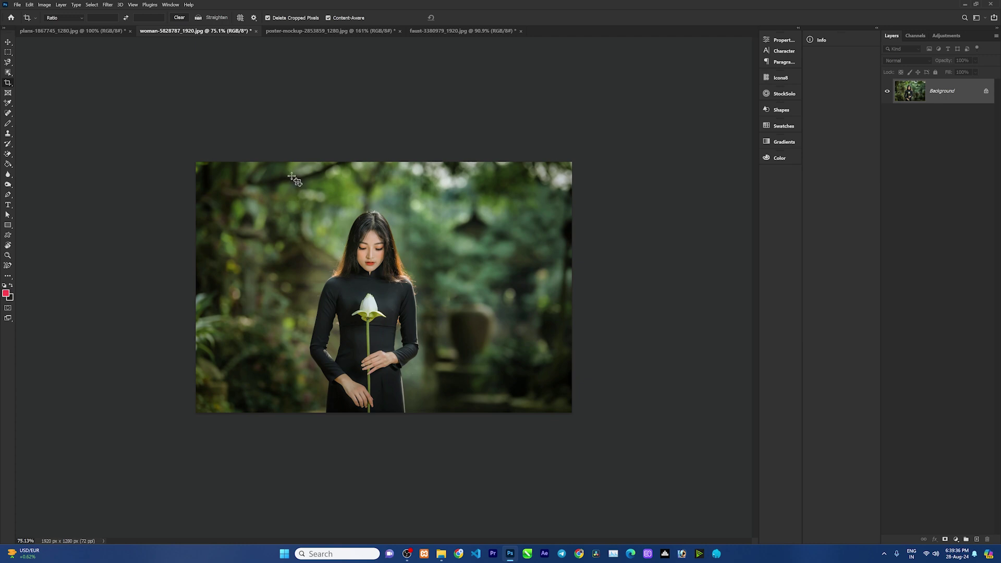
- Try cropping the photo to a portrait area of about 791 × 1179 px around the woman, then extending its right edge
{"action": "left_click_drag", "start_coordinate": [291, 181], "coordinate": [447, 425]}
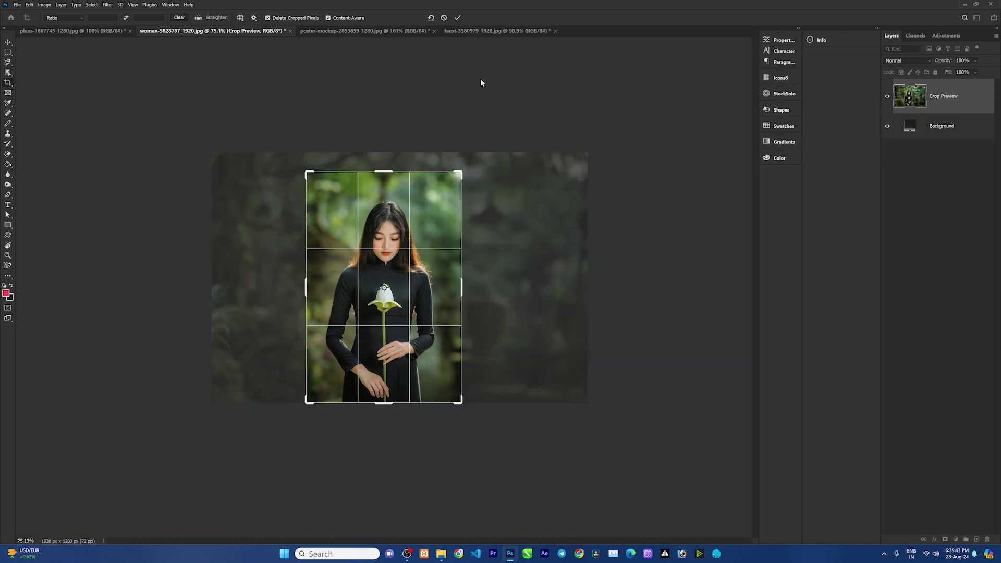
{"action": "key", "text": "Return"}
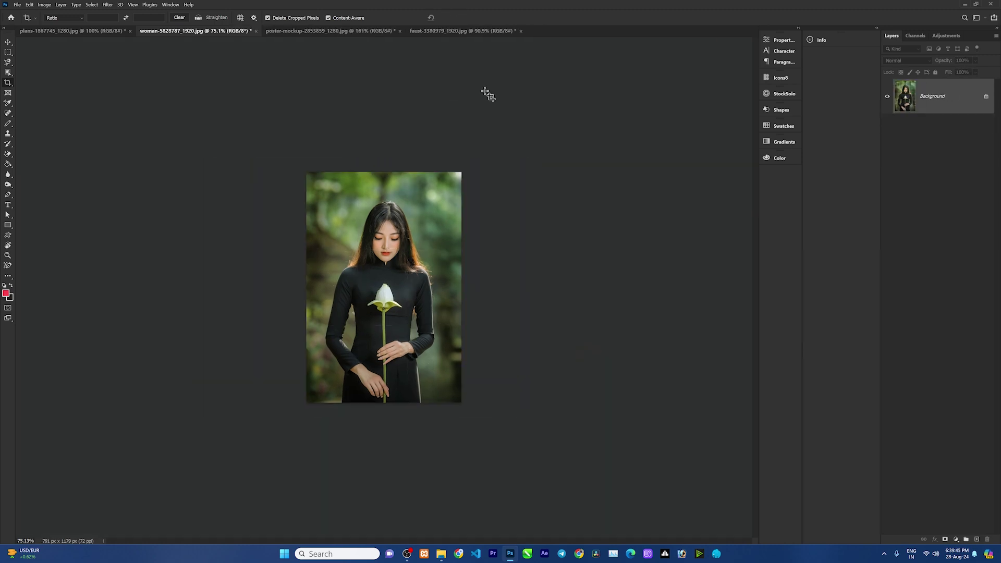
{"action": "left_click_drag", "start_coordinate": [367, 222], "coordinate": [467, 410]}
{"action": "left_click_drag", "start_coordinate": [462, 288], "coordinate": [512, 290]}
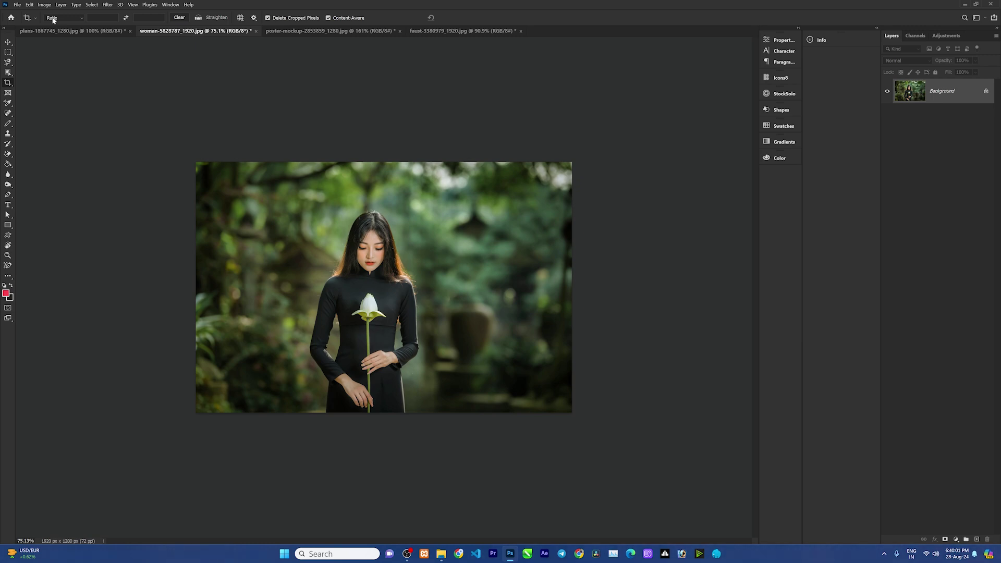
- Apply the 5 : 7 crop preset and adjust the crop frame's right edge
{"action": "left_click", "coordinate": [52, 18]}
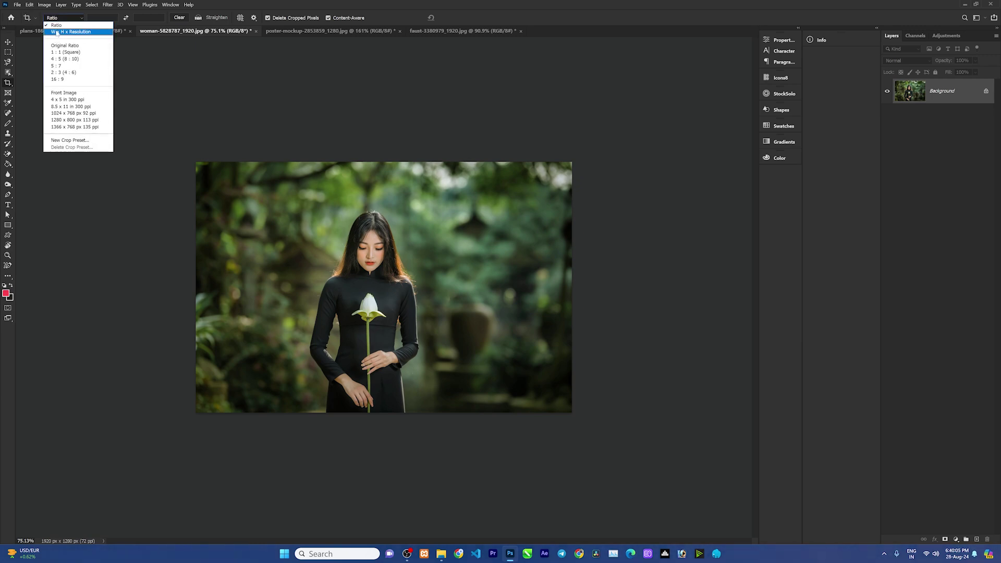
{"action": "left_click", "coordinate": [60, 67]}
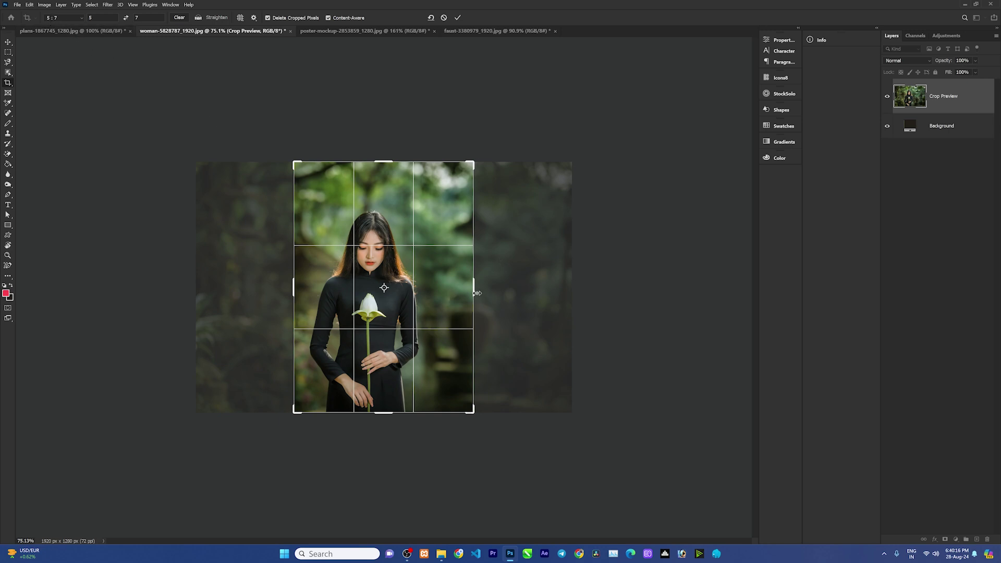
{"action": "mouse_move", "coordinate": [474, 291]}
{"action": "left_mouse_down"}
{"action": "mouse_move", "coordinate": [527, 290]}
{"action": "mouse_move", "coordinate": [461, 292]}
{"action": "mouse_move", "coordinate": [479, 298]}
{"action": "left_mouse_up"}
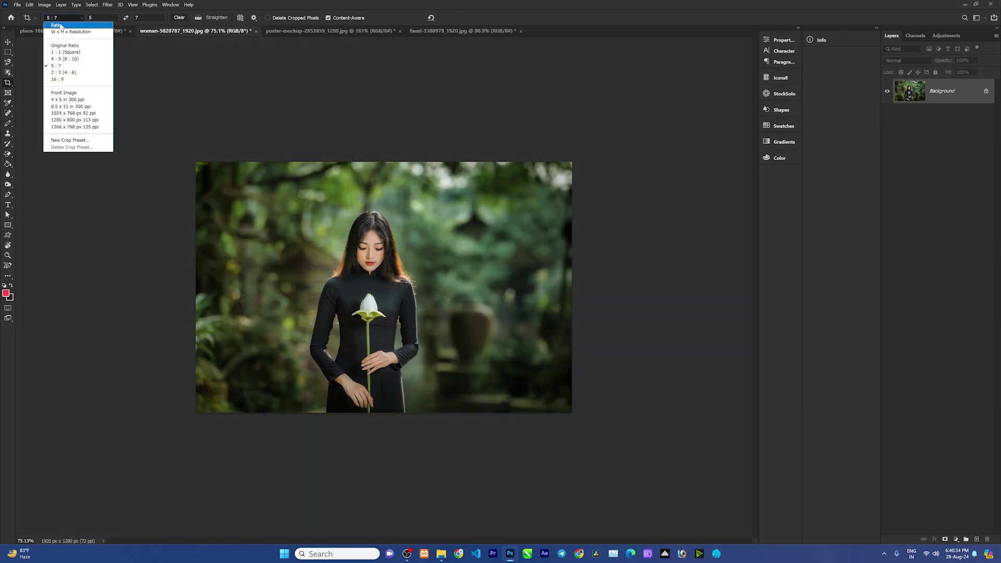
- Switch the crop preset to Ratio, draw a crop frame around the woman, and reset the frame
{"action": "left_click", "coordinate": [52, 23]}
{"action": "left_click_drag", "start_coordinate": [248, 171], "coordinate": [559, 416]}
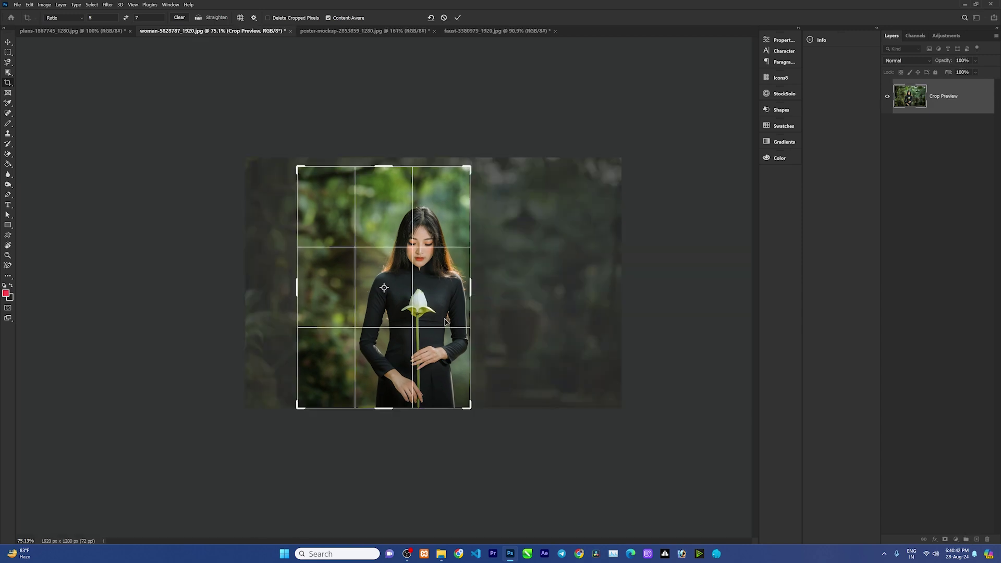
{"action": "left_click", "coordinate": [430, 17]}
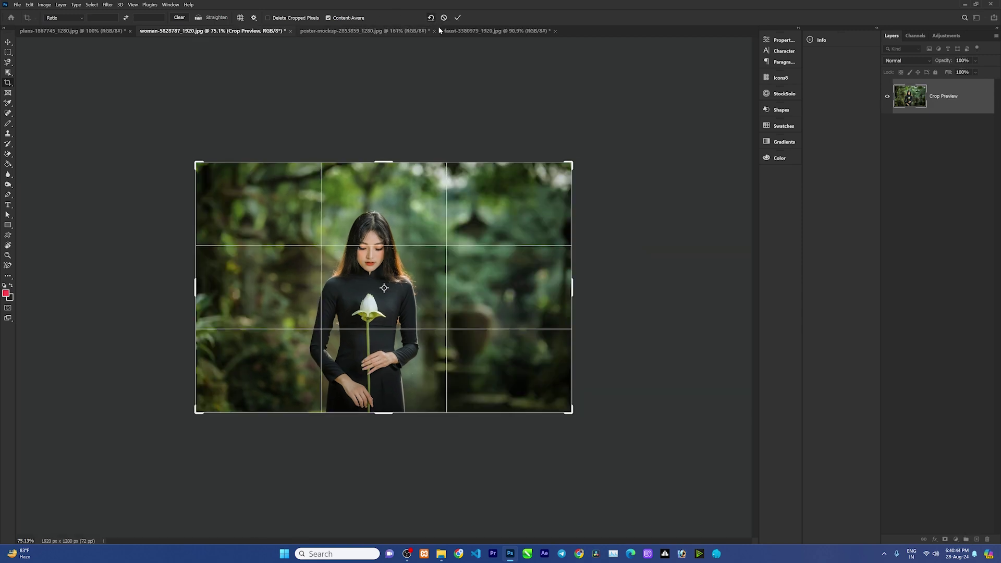
- Set the crop preset to W x H x Resolution, try narrowing the frame from both sides, and discard that adjustment
{"action": "left_click", "coordinate": [61, 18]}
{"action": "left_click", "coordinate": [61, 30]}
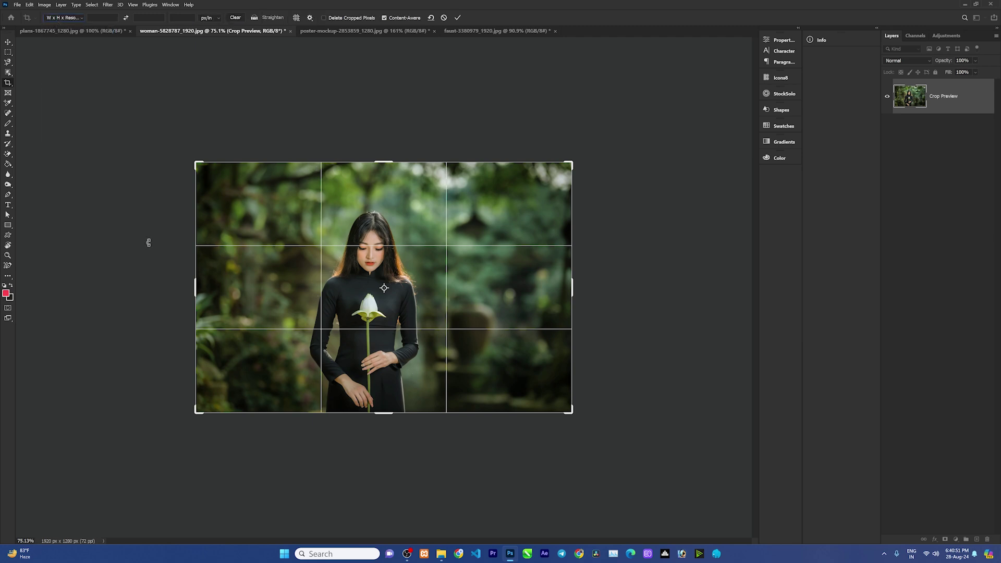
{"action": "left_click_drag", "start_coordinate": [197, 287], "coordinate": [238, 288]}
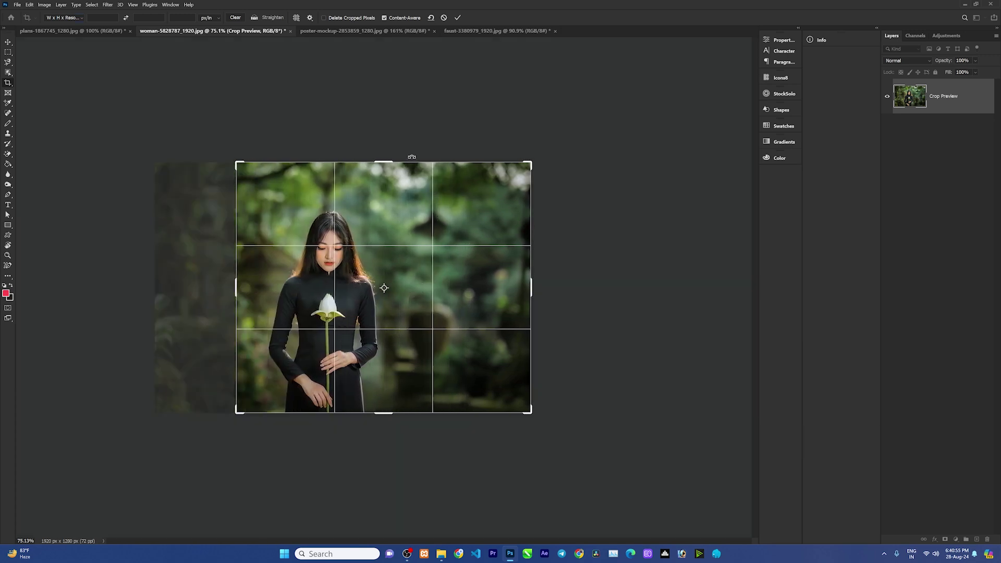
{"action": "left_click_drag", "start_coordinate": [531, 288], "coordinate": [481, 292]}
{"action": "left_click", "coordinate": [444, 17]}
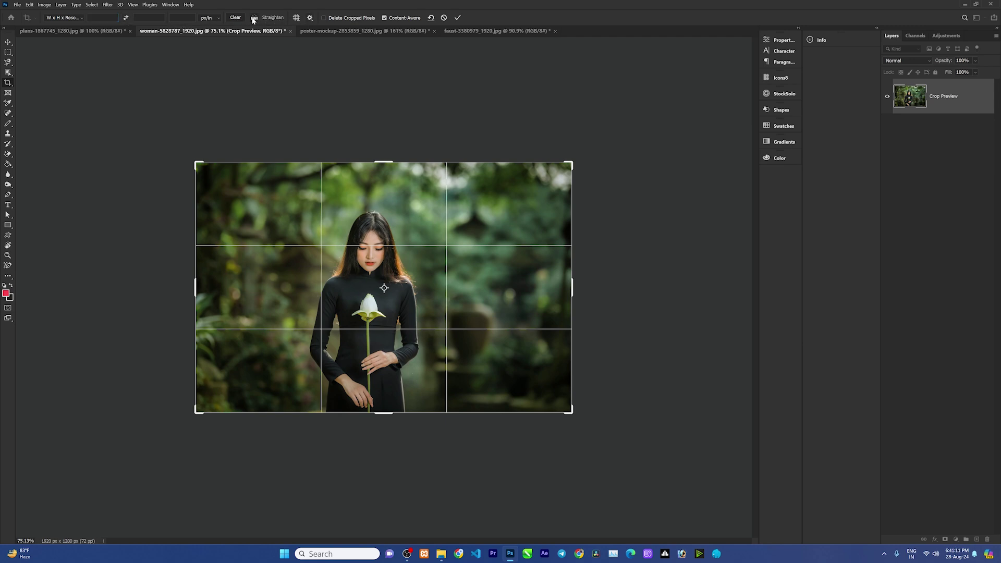
- Try the Grid and Triangle crop overlays, then return to Rule of Thirds
{"action": "left_click", "coordinate": [296, 18]}
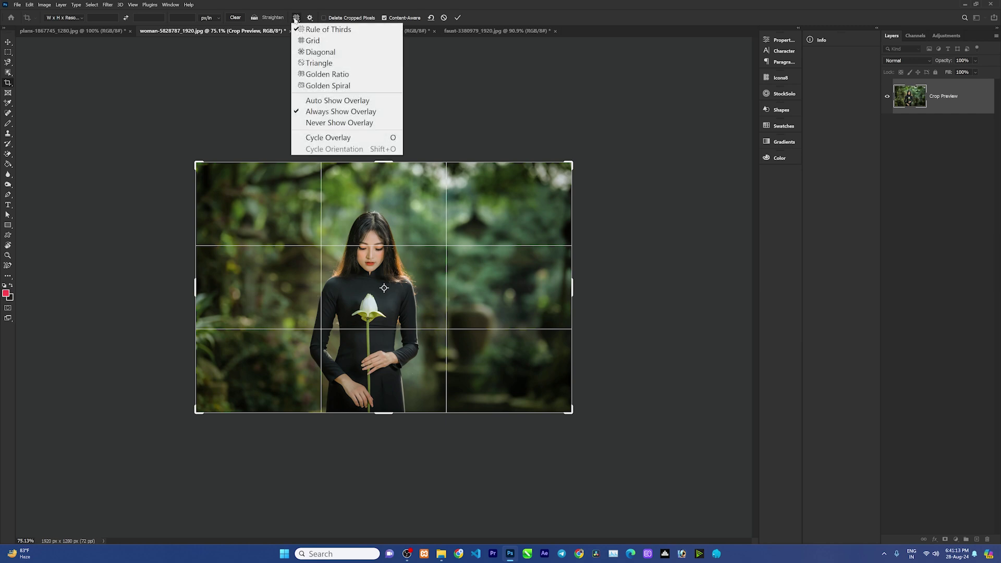
{"action": "left_click", "coordinate": [313, 40]}
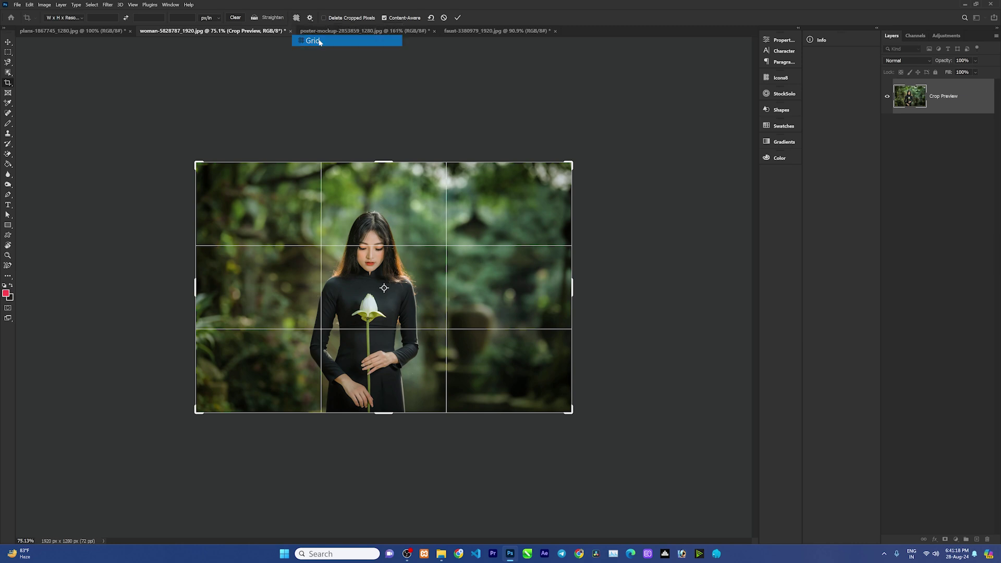
{"action": "left_click", "coordinate": [296, 18]}
{"action": "left_click", "coordinate": [319, 63]}
{"action": "left_click", "coordinate": [296, 18]}
{"action": "left_click", "coordinate": [300, 31]}
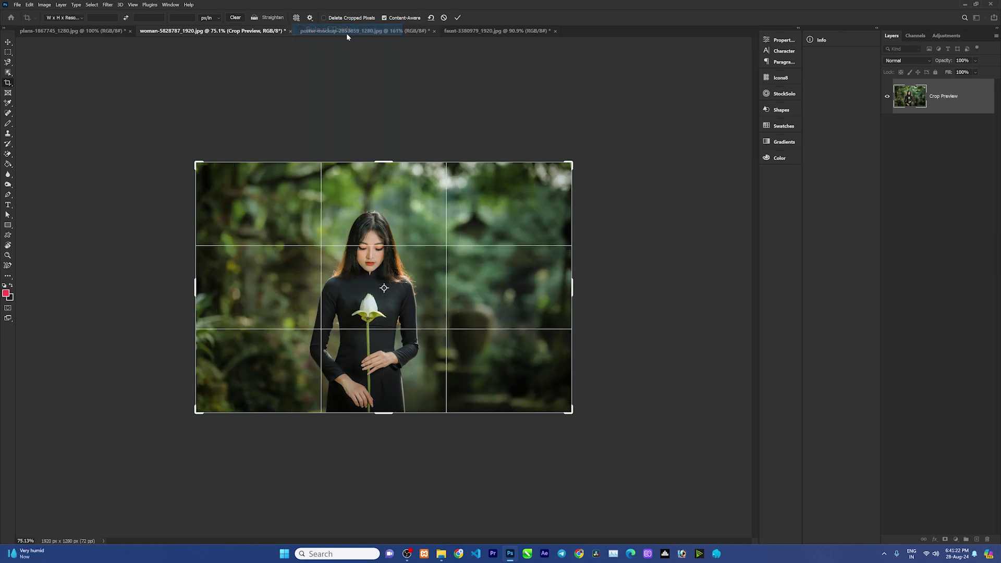
- Pull the crop frame's right edge inward and compare the preview with Auto Center Preview off and on
{"action": "left_click", "coordinate": [310, 18]}
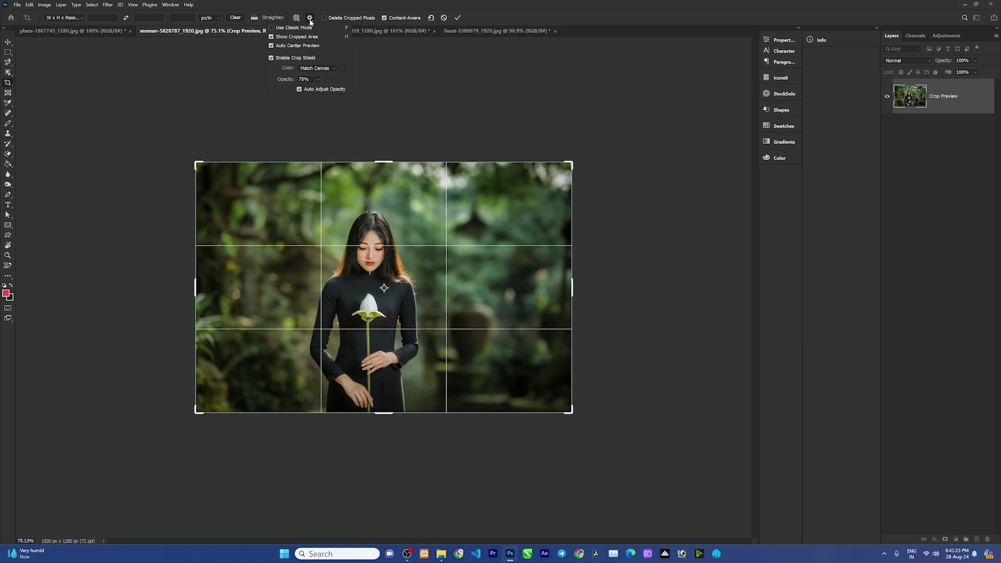
{"action": "left_click", "coordinate": [311, 19]}
{"action": "left_click", "coordinate": [310, 19]}
{"action": "left_click_drag", "start_coordinate": [571, 286], "coordinate": [550, 276]}
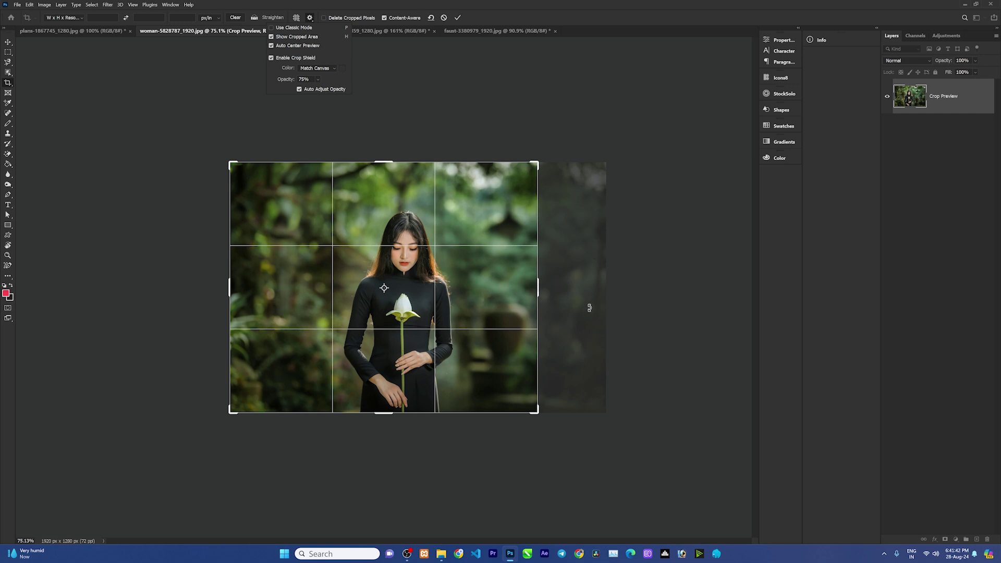
{"action": "left_click", "coordinate": [271, 46]}
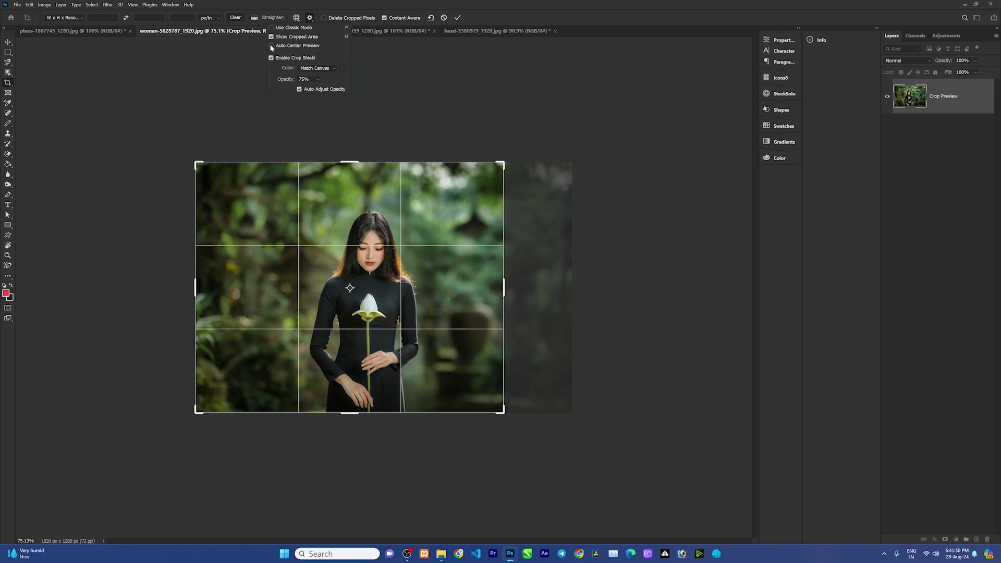
{"action": "left_click", "coordinate": [271, 46]}
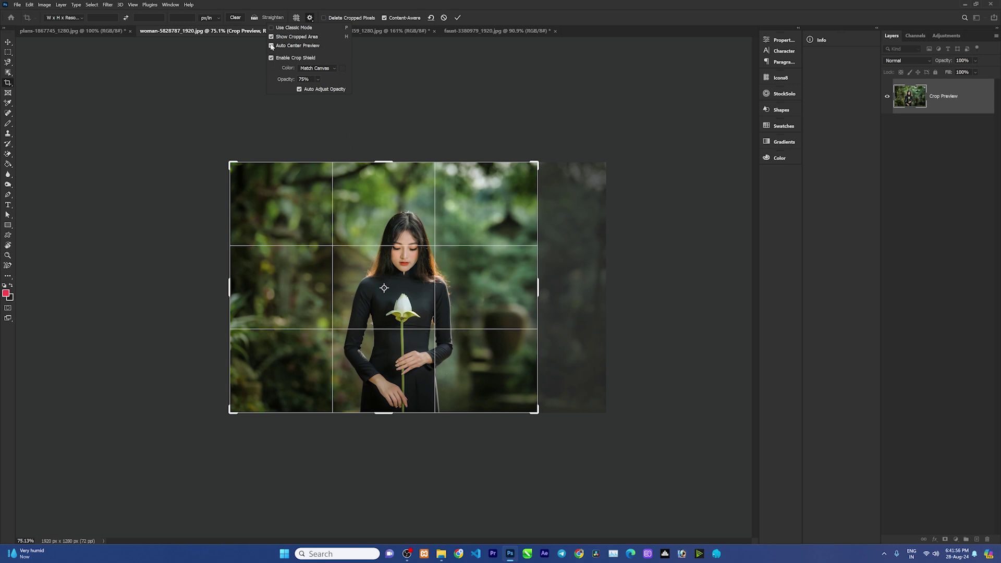
- Try a custom crop shield color of b49b9b, then restore the shield color to Match Canvas
{"action": "left_click", "coordinate": [312, 69]}
{"action": "left_click", "coordinate": [308, 88]}
{"action": "left_click", "coordinate": [667, 230]}
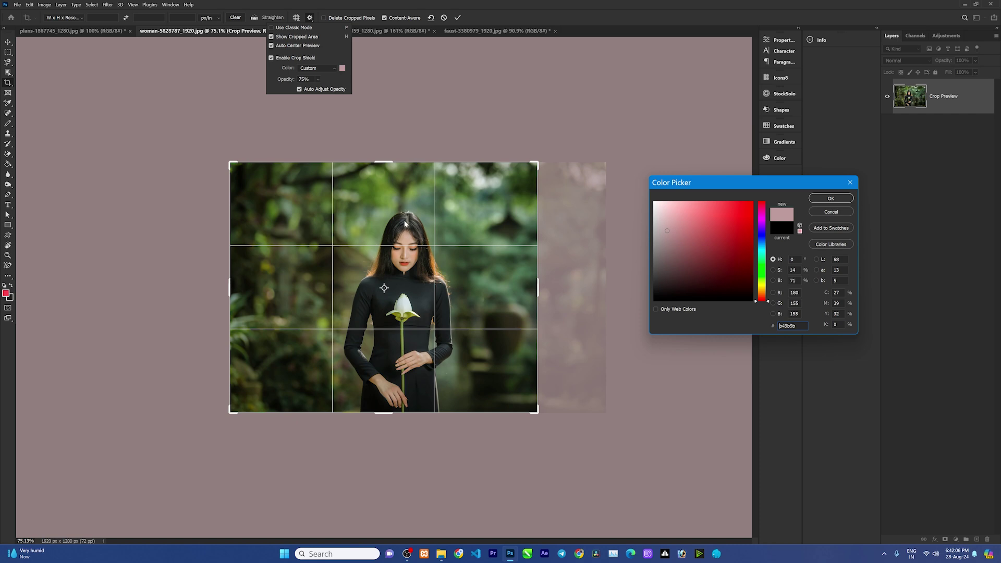
{"action": "key", "text": "Escape"}
{"action": "left_click", "coordinate": [317, 68]}
{"action": "left_click", "coordinate": [316, 74]}
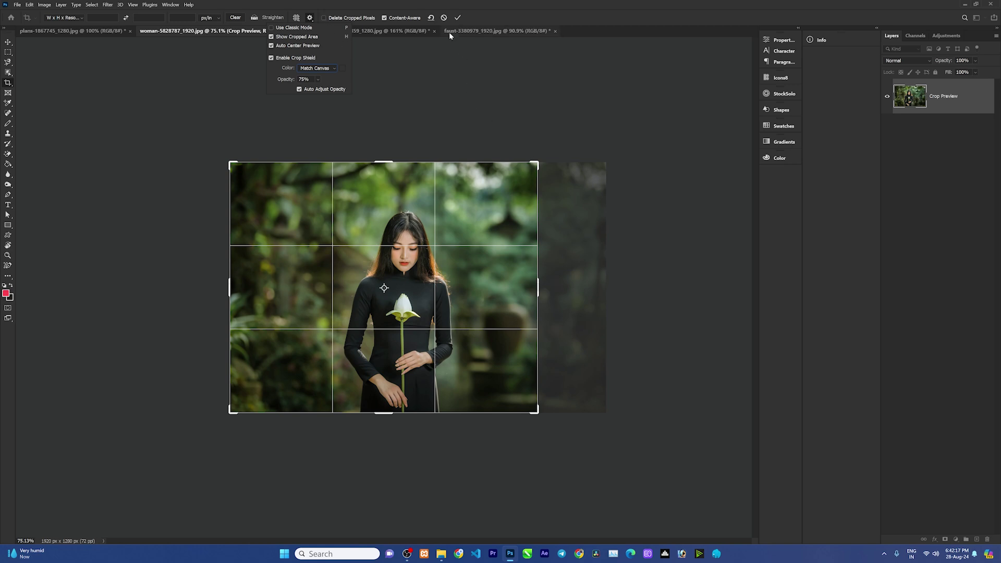
- Apply the crop with Delete Cropped Pixels off, then reopen the crop and extend its right edge over the hidden area
{"action": "left_click", "coordinate": [312, 19]}
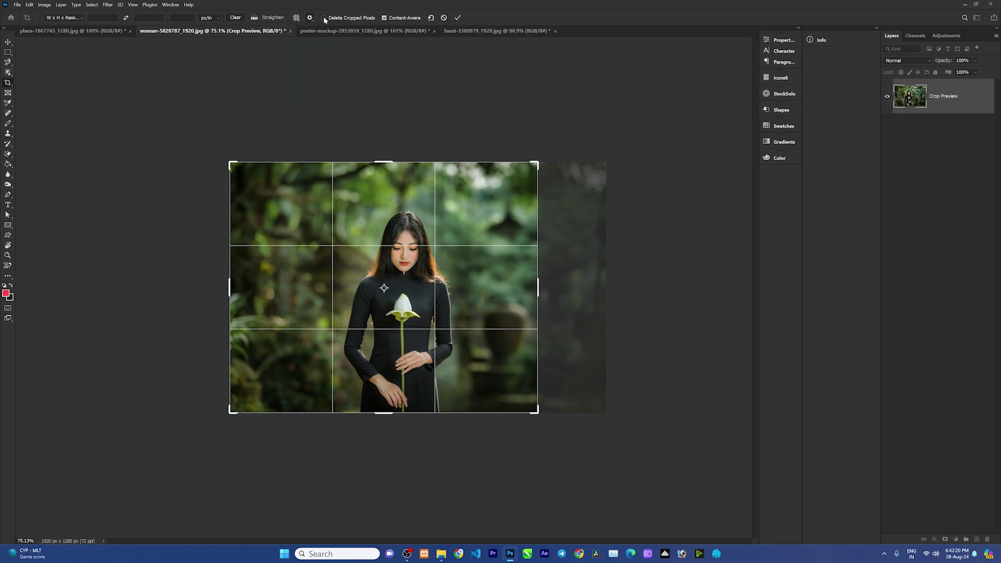
{"action": "left_click", "coordinate": [459, 18]}
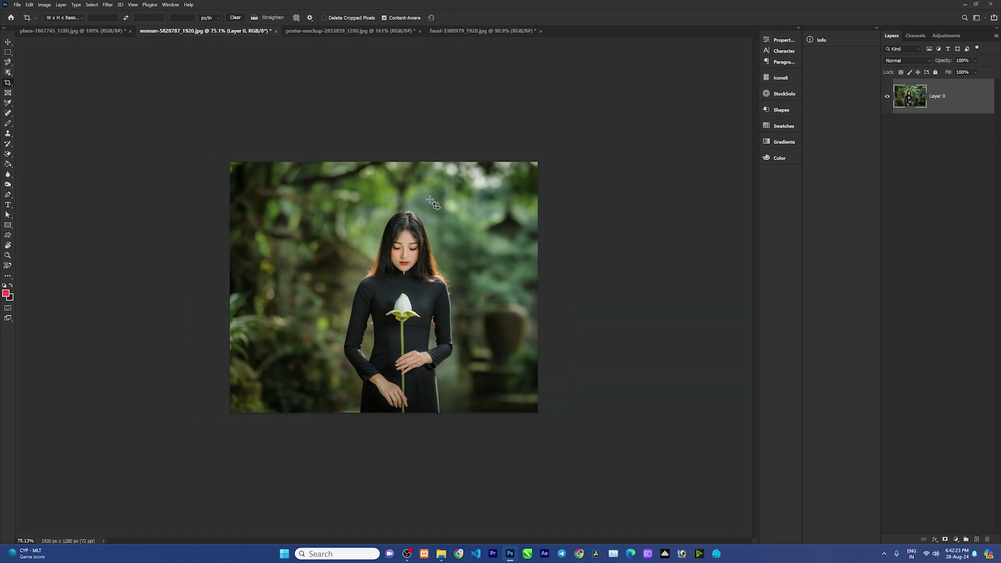
{"action": "left_click_drag", "start_coordinate": [230, 161], "coordinate": [546, 417]}
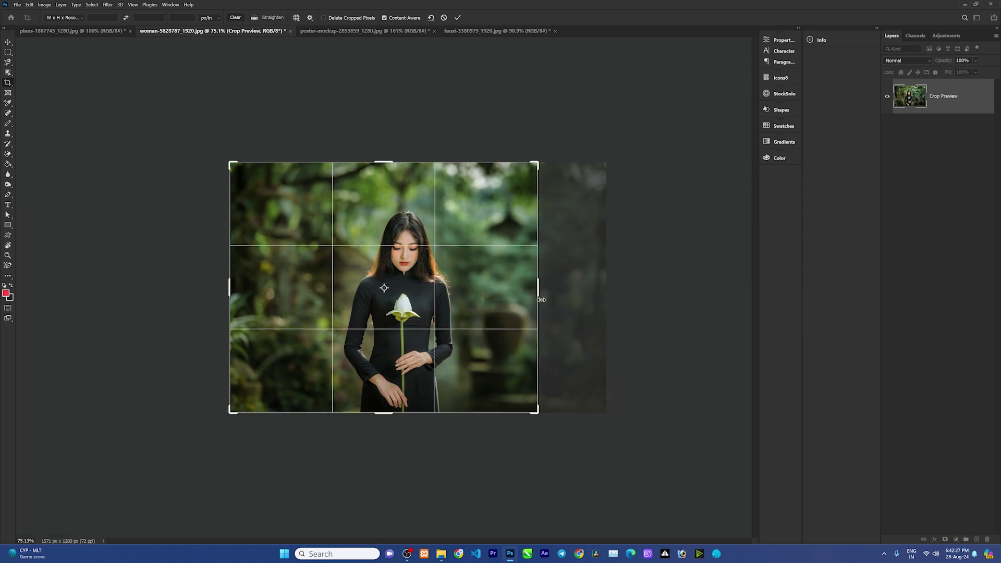
{"action": "left_click_drag", "start_coordinate": [538, 293], "coordinate": [561, 292]}
{"action": "key", "text": "Return"}
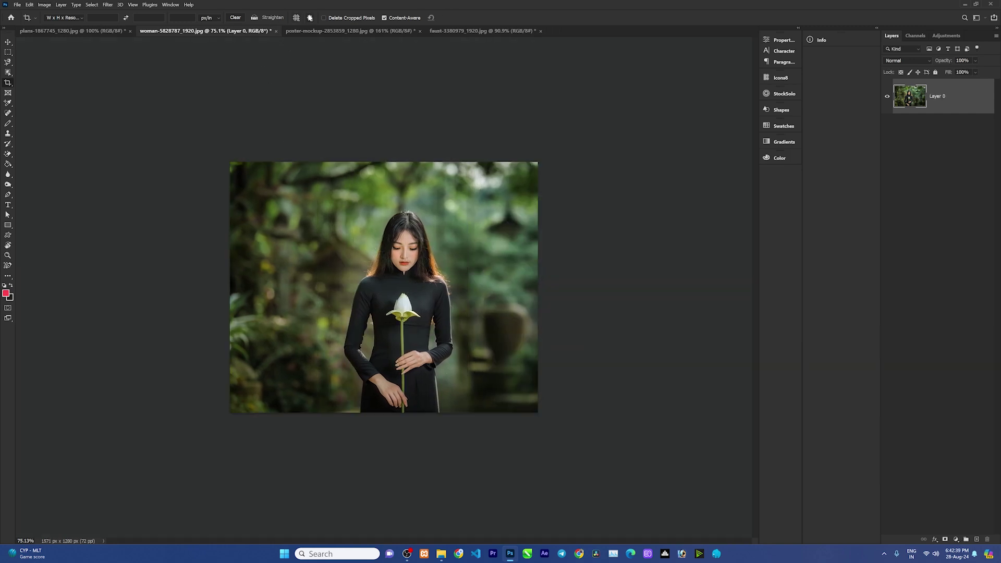
- Enable Delete Cropped Pixels and crop the photo to a portrait area of about 831 × 1246 px around the woman
{"action": "left_click", "coordinate": [324, 18]}
{"action": "left_click_drag", "start_coordinate": [332, 172], "coordinate": [493, 418]}
{"action": "left_click", "coordinate": [458, 17]}
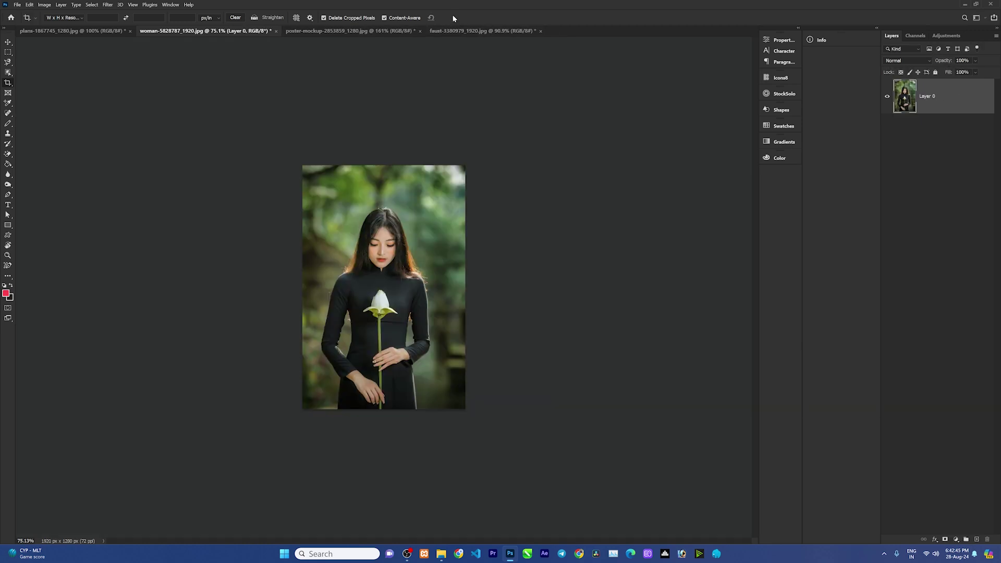
- Reopen the crop and extend its right edge past the photo to about 1379 px wide, then undo back to the full landscape photo
{"action": "left_click", "coordinate": [9, 82]}
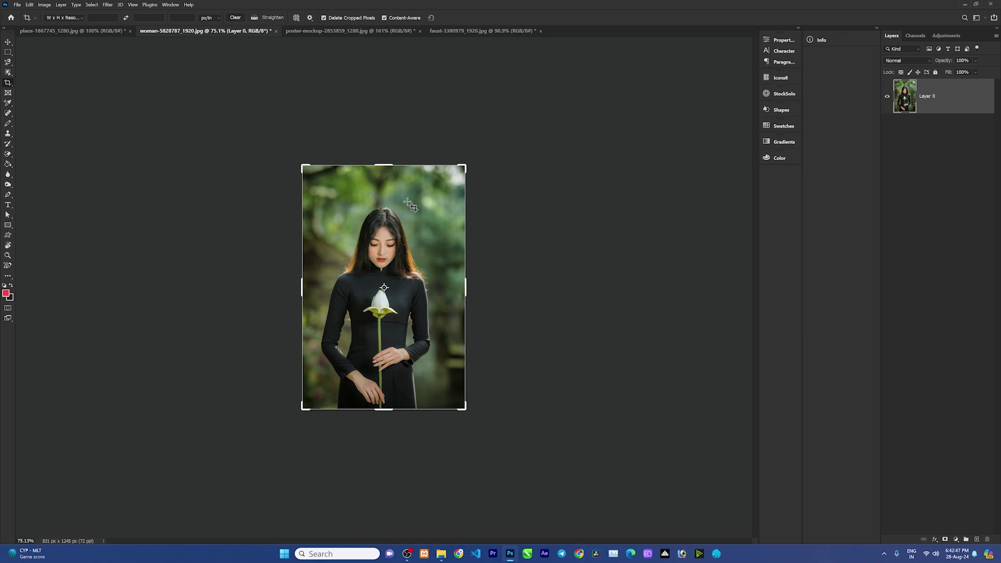
{"action": "left_click_drag", "start_coordinate": [466, 284], "coordinate": [575, 287]}
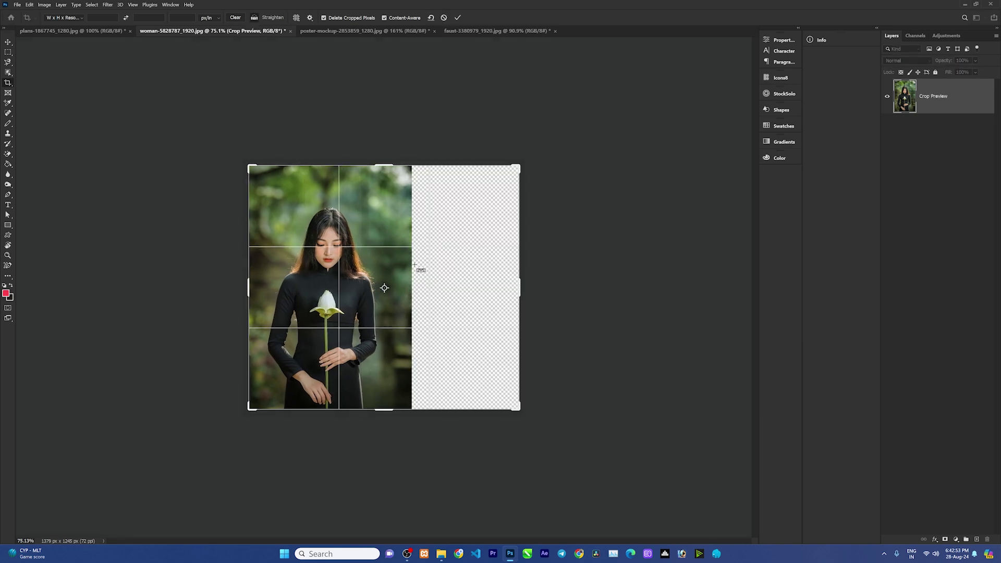
{"action": "key", "text": "ctrl+z"}
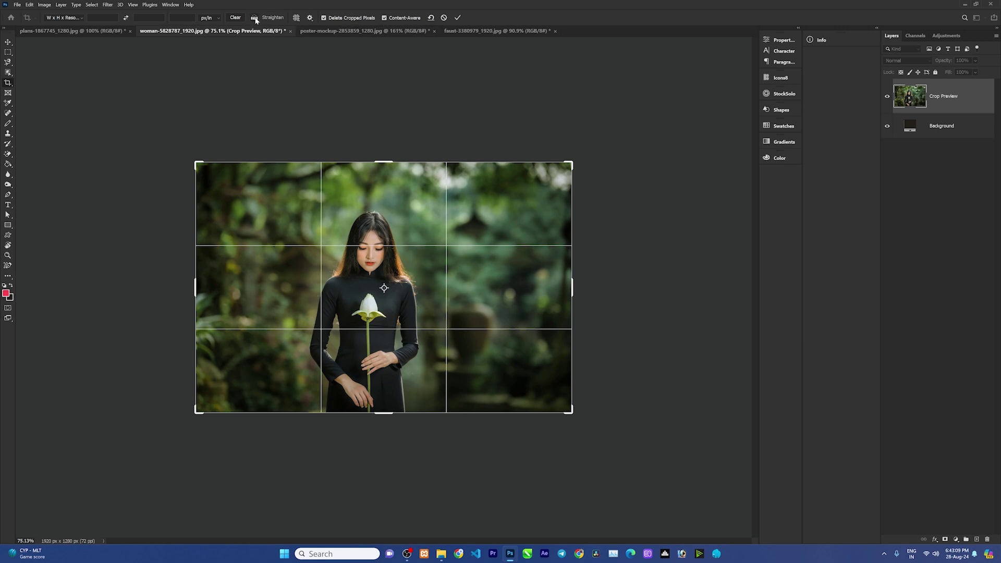
- Try rotating the woman photo inside the crop frame, undo it, rotate it again and reset the crop
{"action": "left_click", "coordinate": [364, 34]}
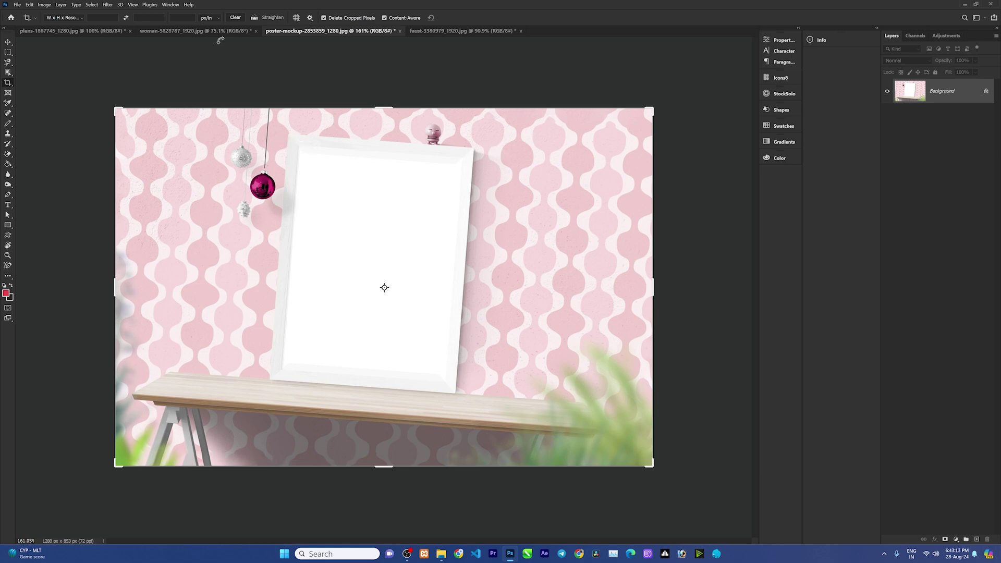
{"action": "left_click", "coordinate": [161, 31]}
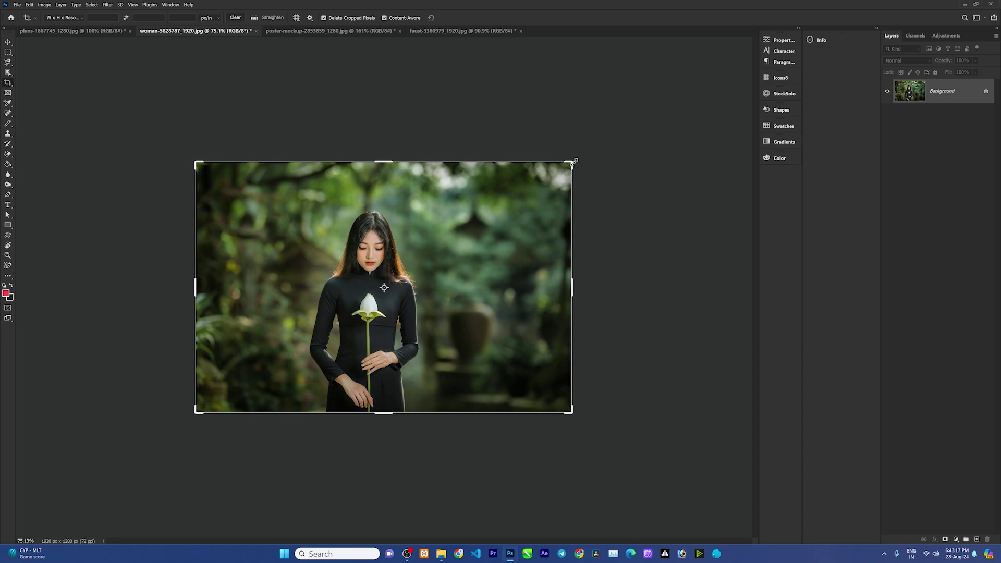
{"action": "left_click_drag", "start_coordinate": [577, 157], "coordinate": [583, 178]}
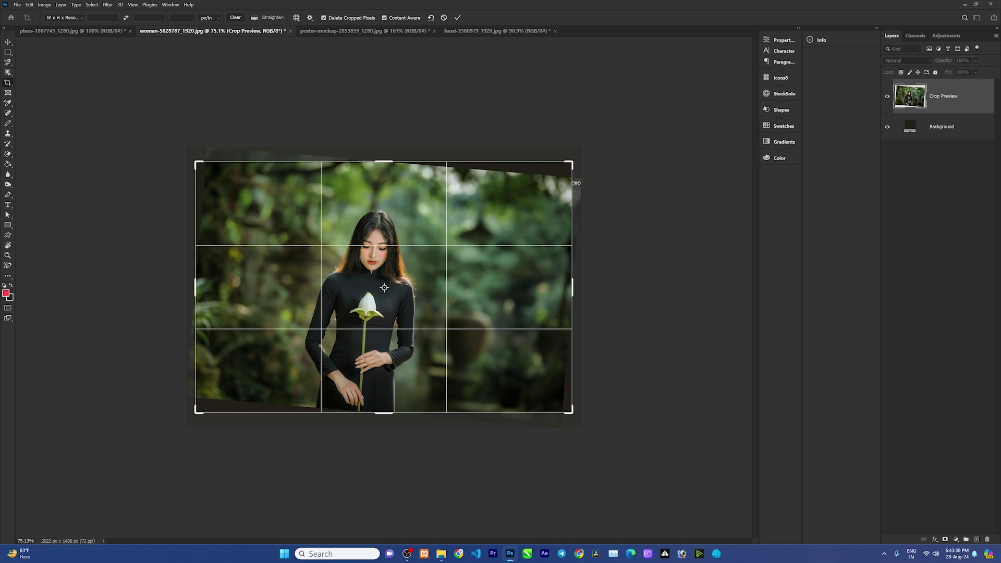
{"action": "key", "text": "ctrl+z"}
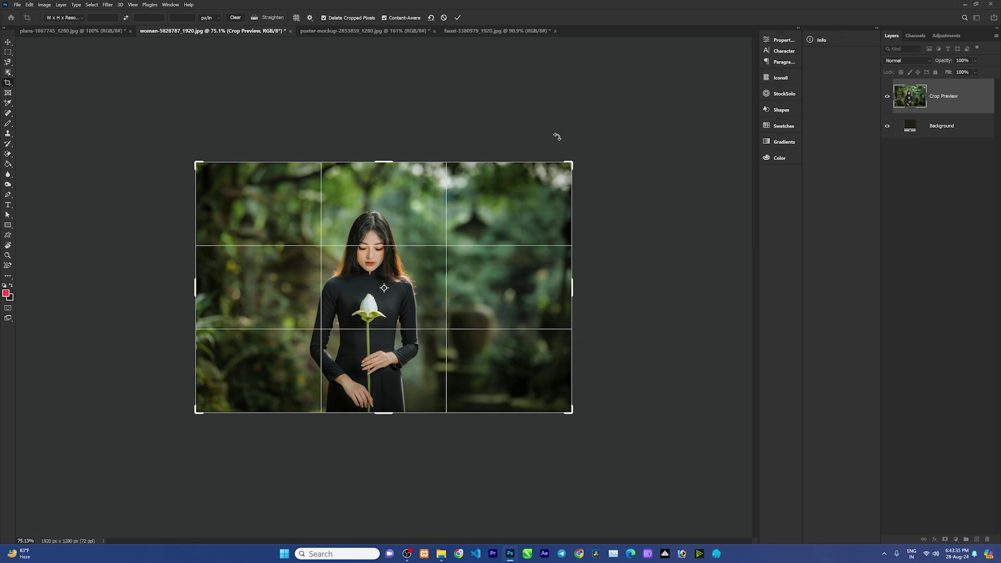
{"action": "mouse_move", "coordinate": [579, 152]}
{"action": "left_mouse_down"}
{"action": "mouse_move", "coordinate": [588, 163]}
{"action": "mouse_move", "coordinate": [593, 139]}
{"action": "left_mouse_up"}
{"action": "left_click", "coordinate": [433, 18]}
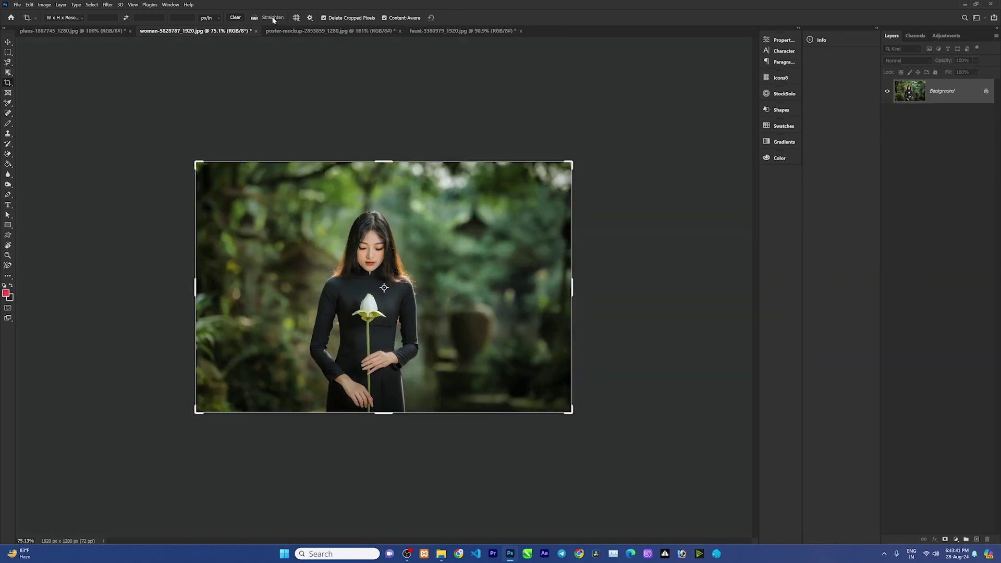
- Straighten the poster-mockup image with the crop's Straighten option, fine-tune the rotation until the frame and table are level, and apply the crop
{"action": "left_click", "coordinate": [336, 31]}
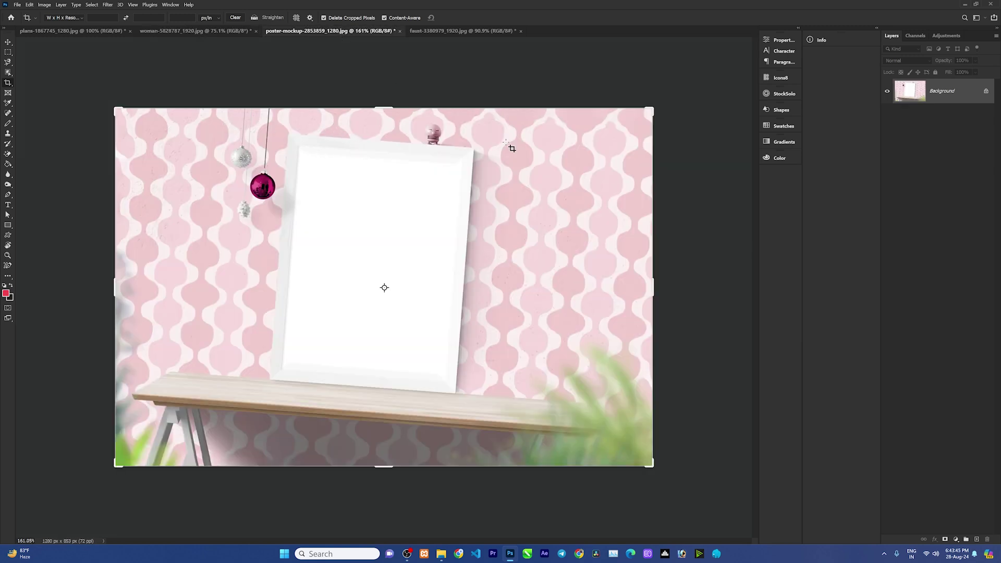
{"action": "left_click", "coordinate": [254, 18]}
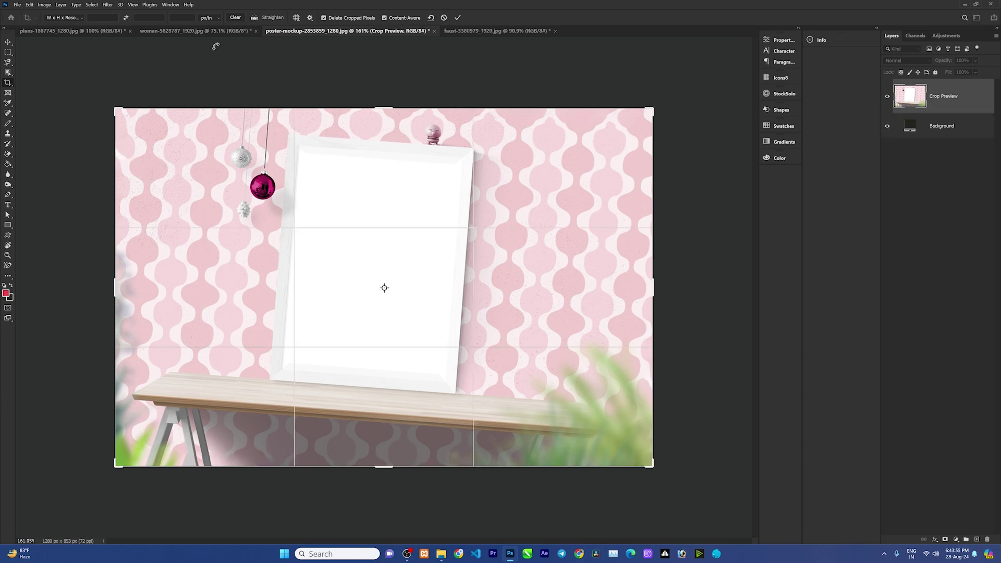
{"action": "left_click", "coordinate": [255, 19]}
{"action": "left_click_drag", "start_coordinate": [115, 137], "coordinate": [660, 148]}
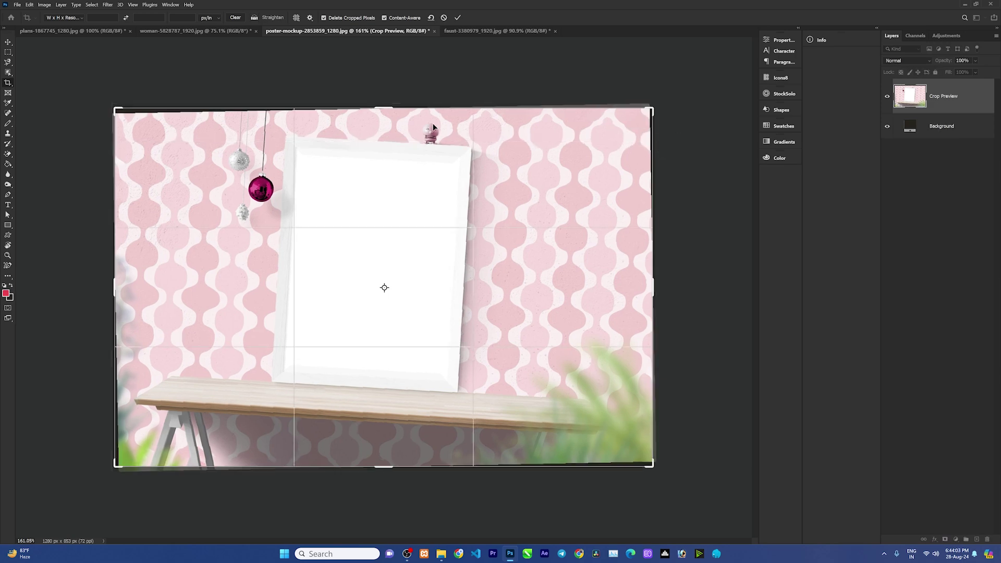
{"action": "mouse_move", "coordinate": [661, 107]}
{"action": "left_mouse_down"}
{"action": "mouse_move", "coordinate": [666, 93]}
{"action": "mouse_move", "coordinate": [653, 90]}
{"action": "left_mouse_up"}
{"action": "left_click", "coordinate": [458, 18]}
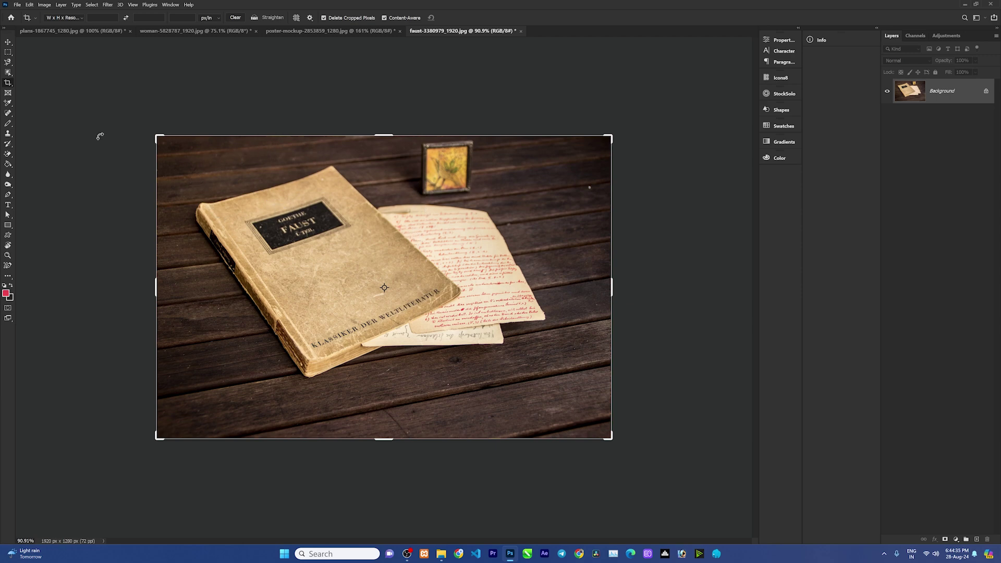
- Crop the faust photo to the book cover with the Perspective Crop Tool, placing the four corners on the book's corners
{"action": "right_click", "coordinate": [7, 83]}
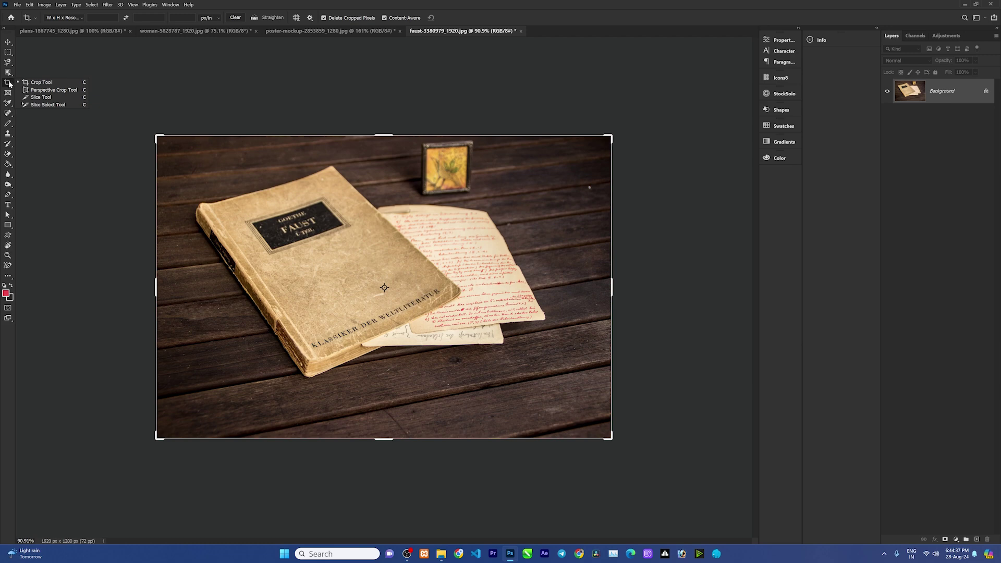
{"action": "left_click", "coordinate": [37, 90]}
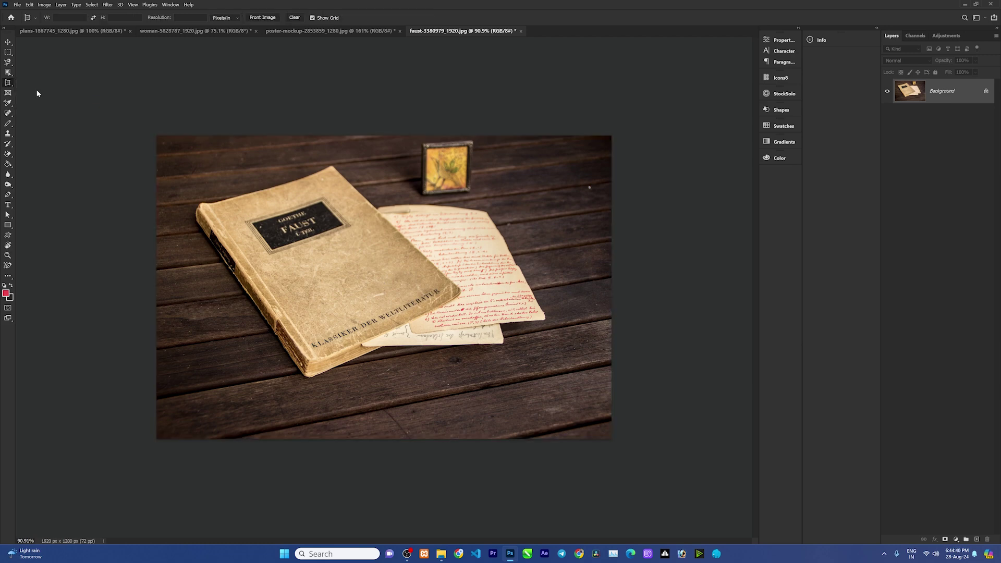
{"action": "left_click", "coordinate": [195, 214]}
{"action": "left_click", "coordinate": [331, 165]}
{"action": "left_click", "coordinate": [462, 292]}
{"action": "left_click", "coordinate": [305, 375]}
{"action": "left_click_drag", "start_coordinate": [195, 215], "coordinate": [190, 209]}
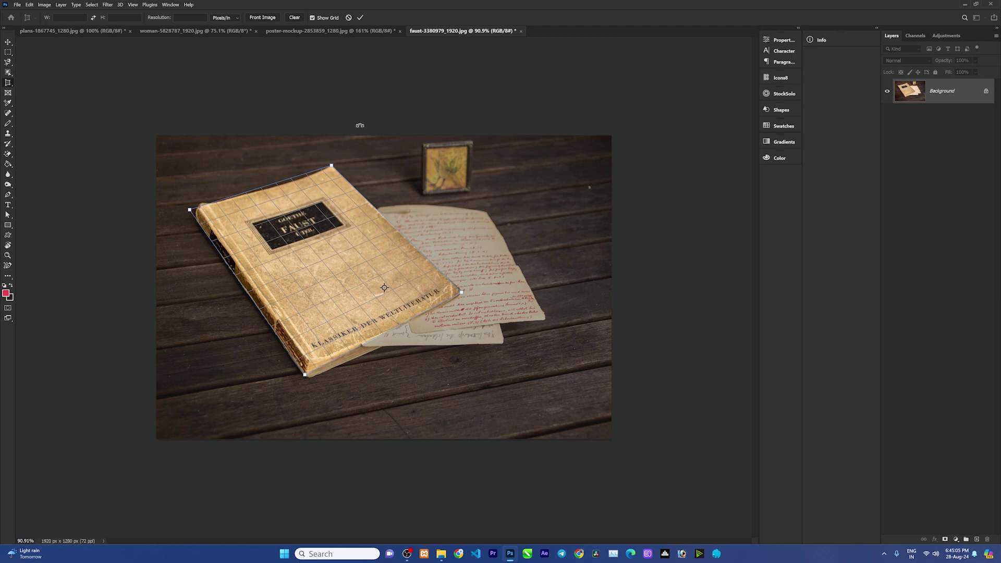
{"action": "left_click", "coordinate": [361, 18]}
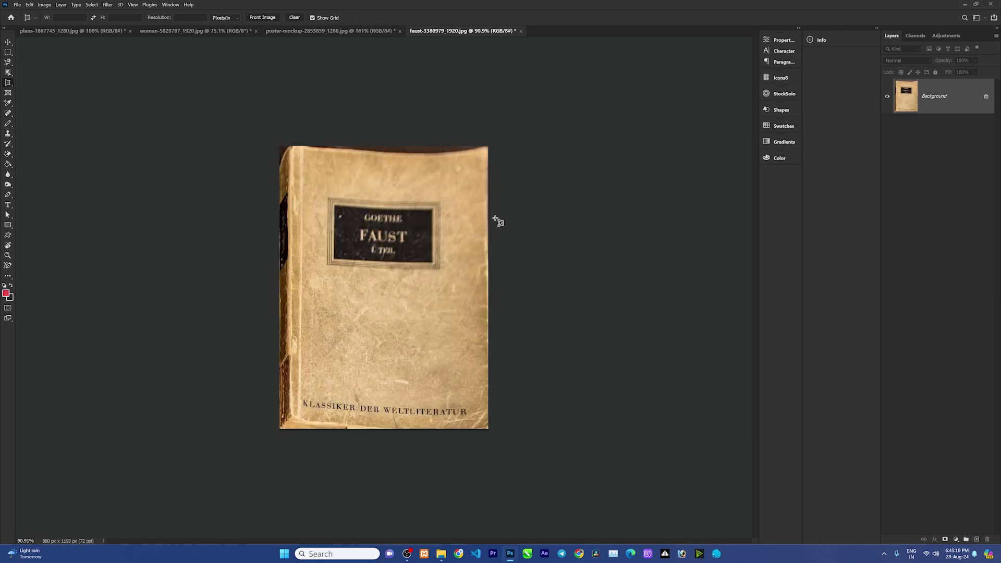
- Divide the poster-mockup image with the Slice Tool into two full-height slices about 377 px and 903 px wide, splitting at the poster frame's left edge
{"action": "right_click", "coordinate": [8, 83]}
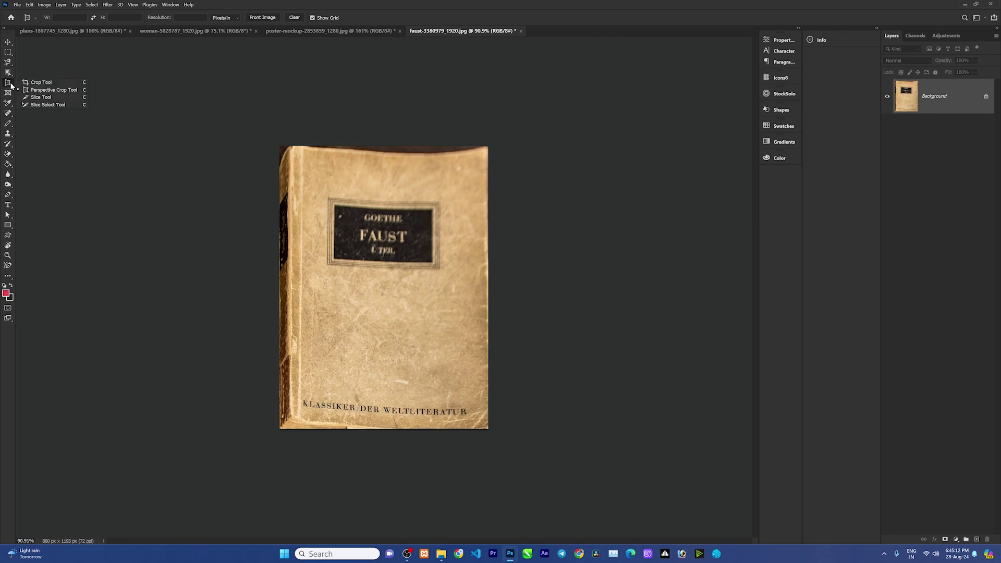
{"action": "left_click", "coordinate": [35, 98]}
{"action": "left_click", "coordinate": [194, 31]}
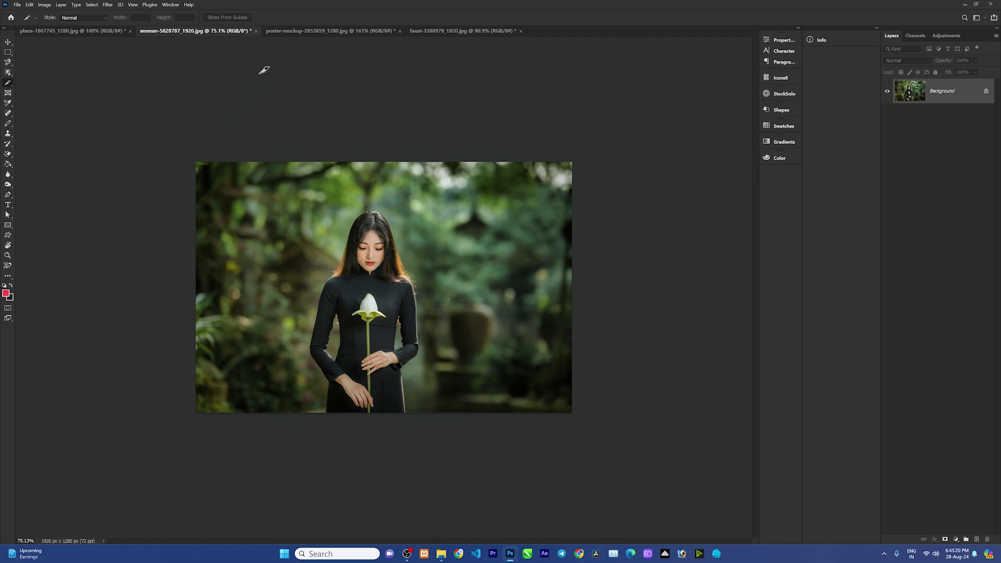
{"action": "left_click", "coordinate": [302, 32]}
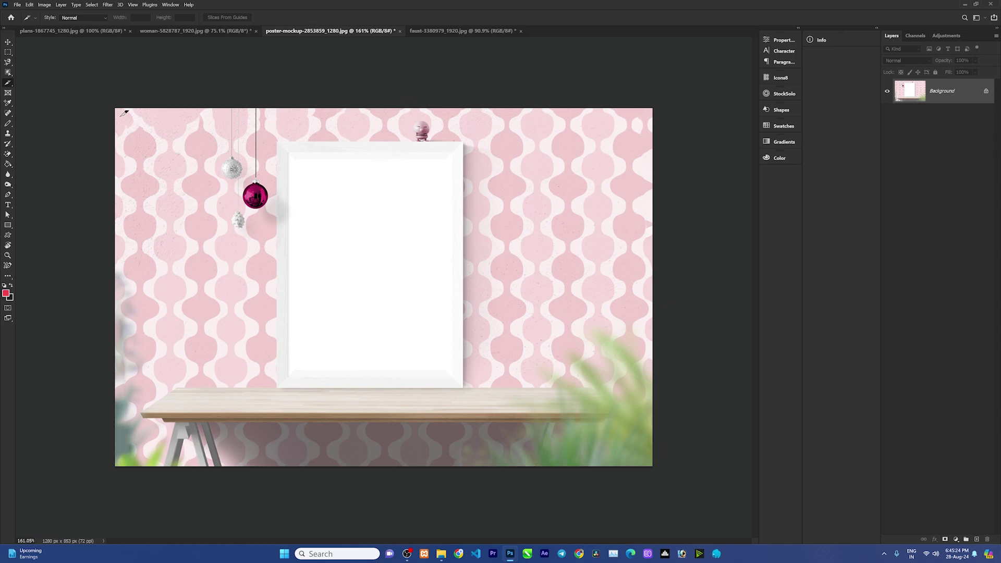
{"action": "left_click_drag", "start_coordinate": [116, 108], "coordinate": [272, 467]}
{"action": "left_click_drag", "start_coordinate": [278, 107], "coordinate": [660, 463]}
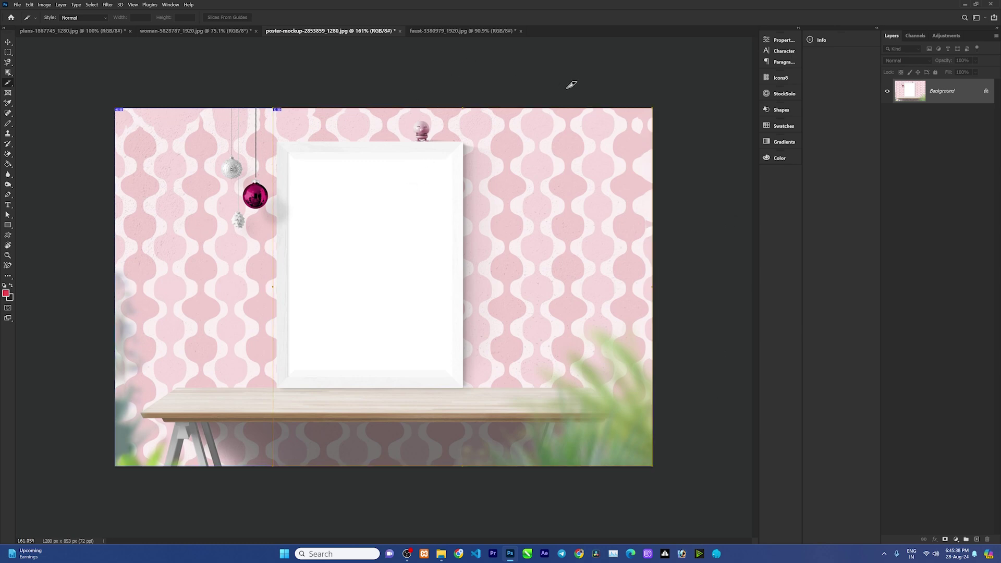
- Export all slices of the poster mockup with Save for Web as JPEG High, images only, into the JPEG folder
{"action": "left_click", "coordinate": [13, 6]}
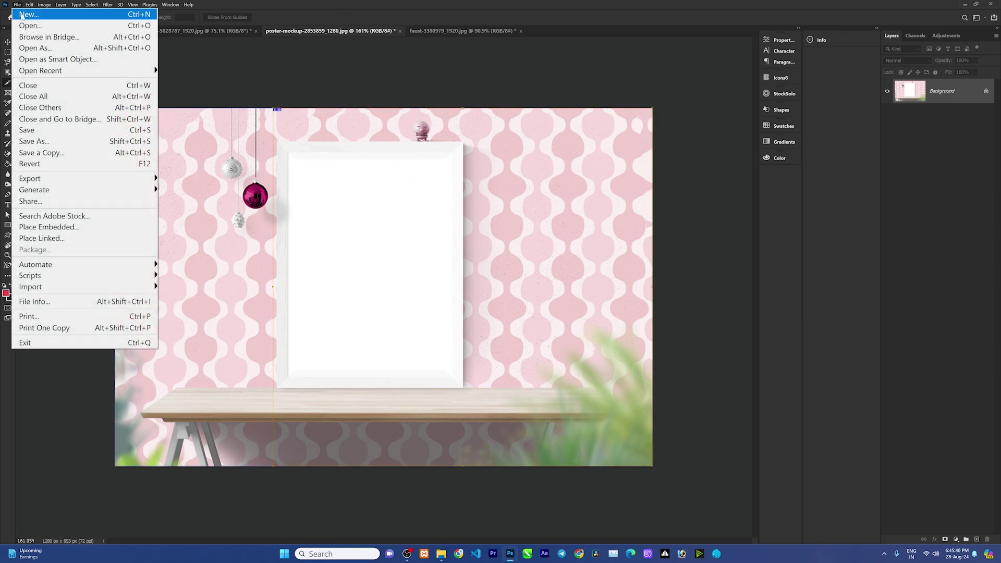
{"action": "mouse_move", "coordinate": [31, 176]}
{"action": "left_click", "coordinate": [365, 218]}
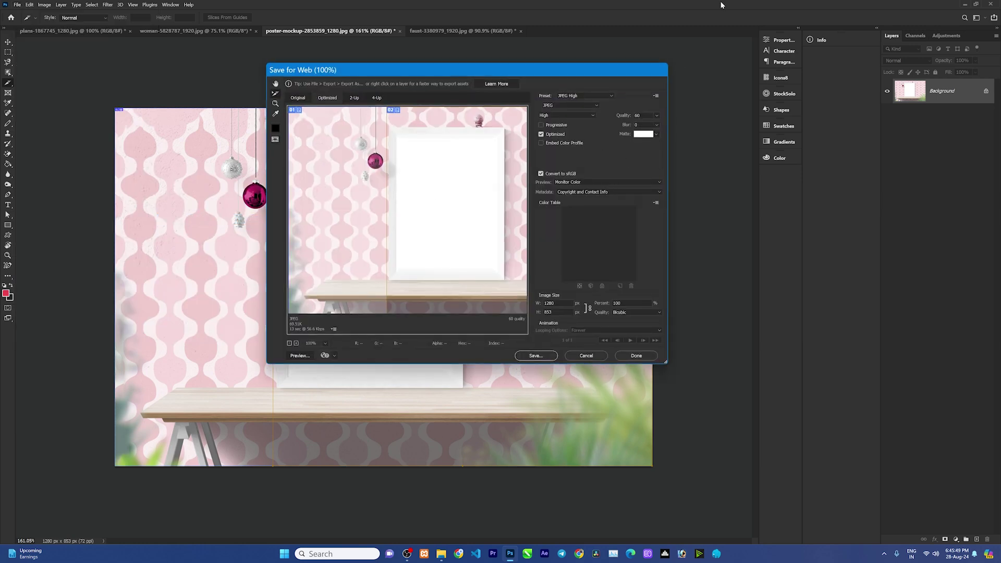
{"action": "left_click", "coordinate": [536, 357]}
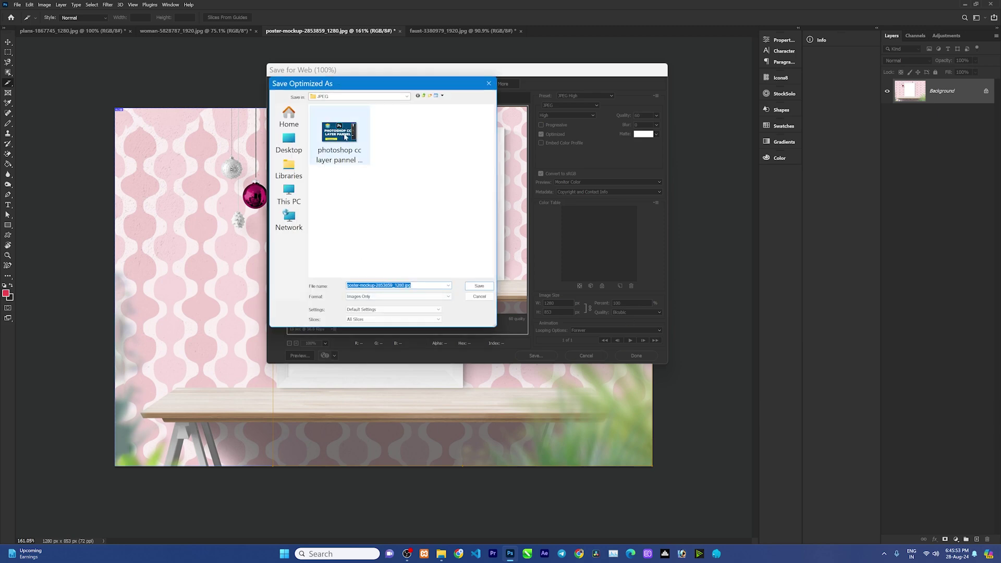
{"action": "left_click", "coordinate": [479, 286]}
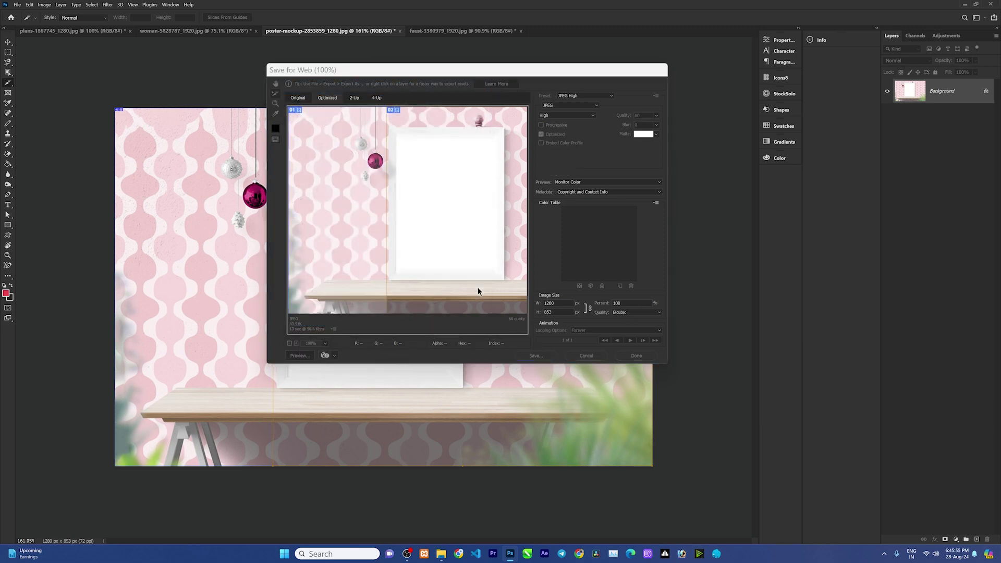
- Switch to File Explorer, view both exported slice images in the images folder, and close the viewer and folder window
{"action": "left_click", "coordinate": [440, 554]}
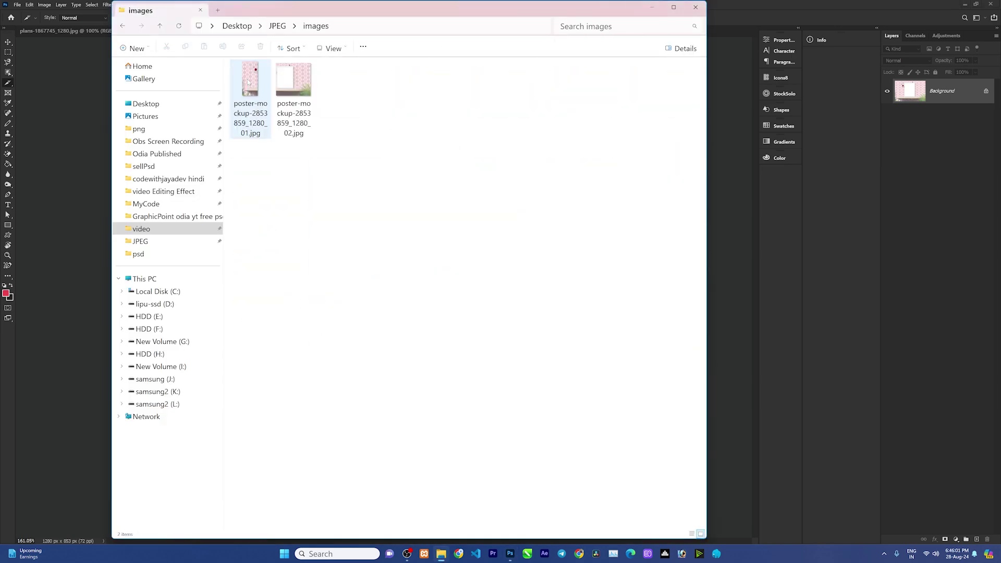
{"action": "double_click", "coordinate": [249, 82]}
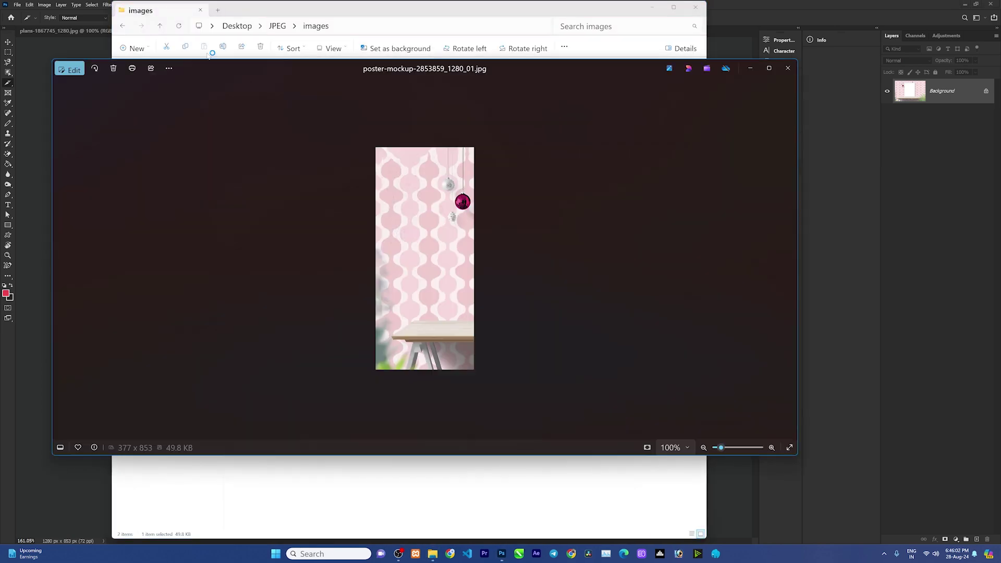
{"action": "left_click", "coordinate": [791, 260]}
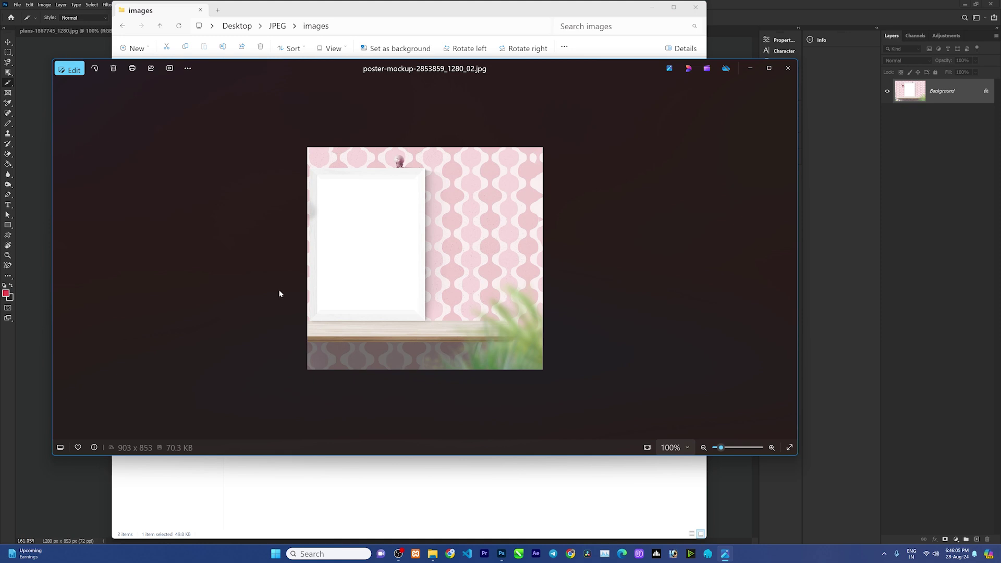
{"action": "left_click", "coordinate": [792, 74]}
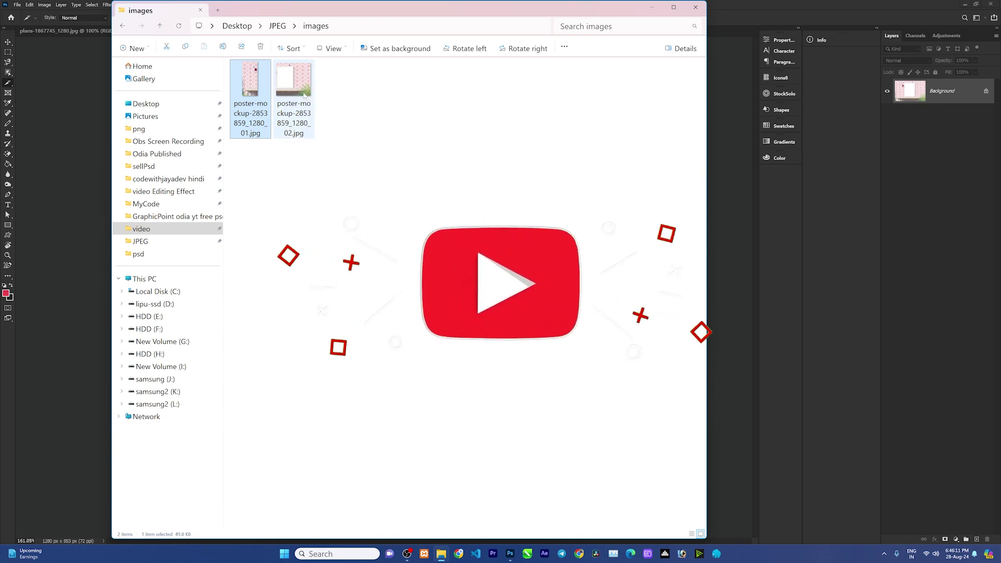
{"action": "left_click", "coordinate": [697, 9]}
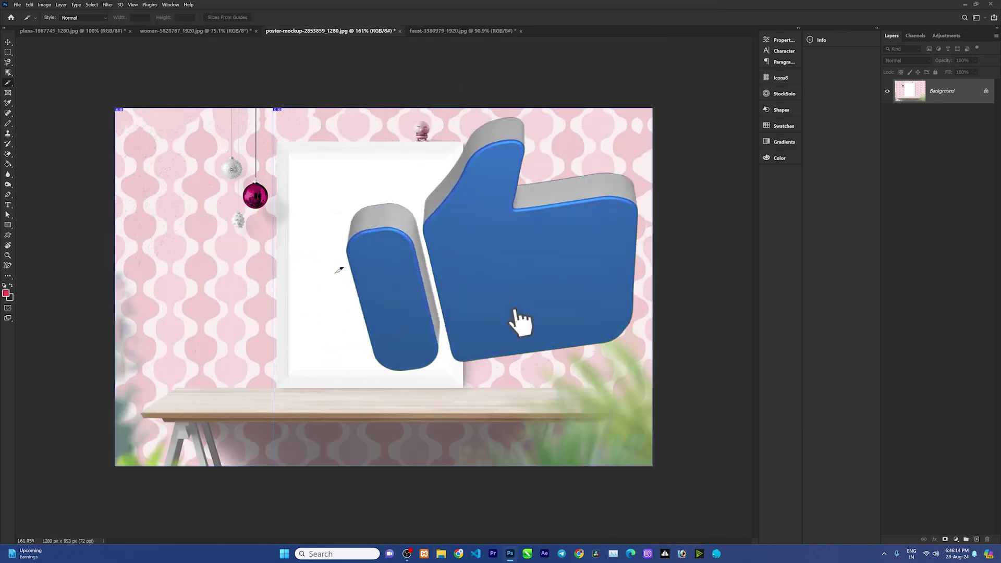